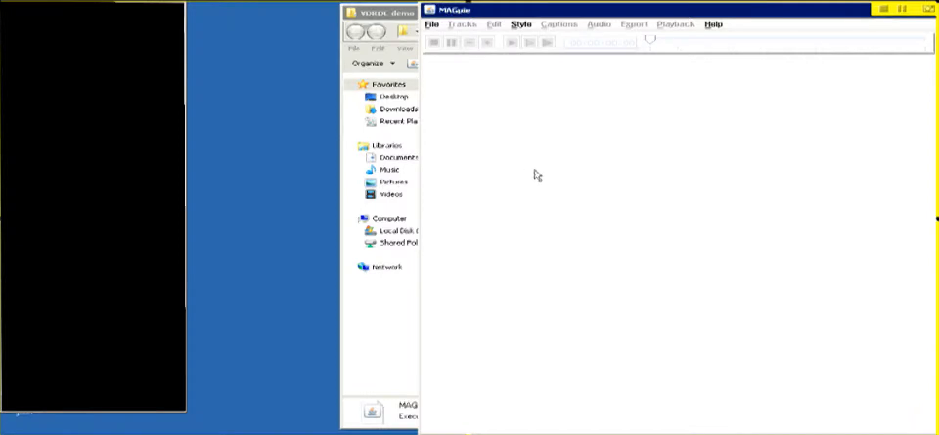
Step: Start a new project with demo.mov from the VDRDC demo folder as its base media
click(430, 26)
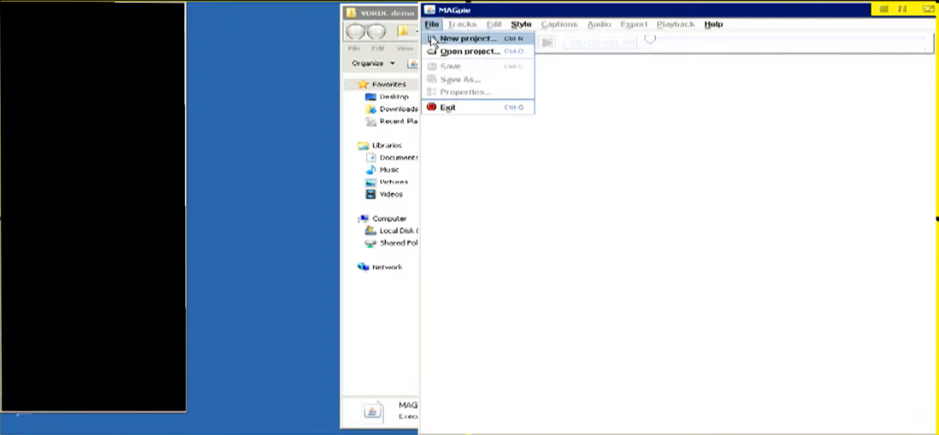
click(432, 39)
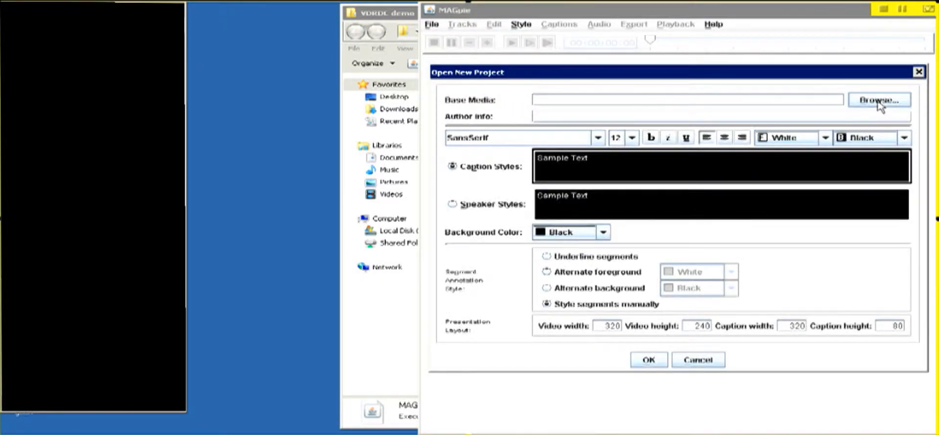
click(878, 101)
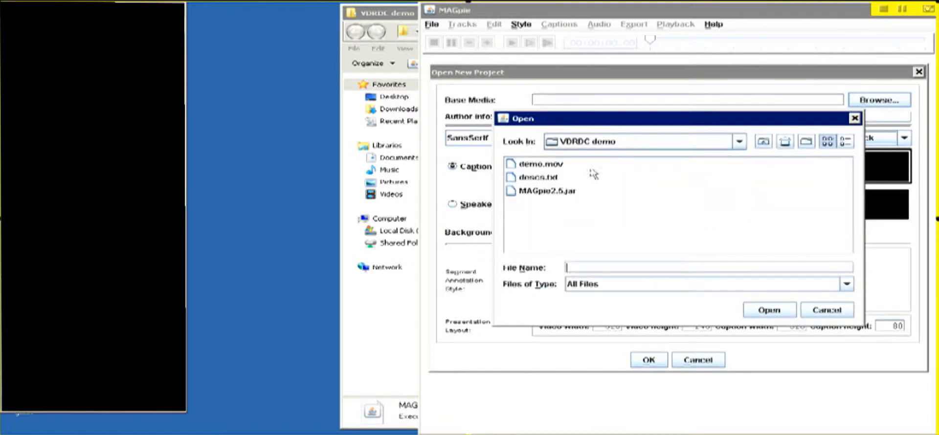
click(562, 168)
click(769, 311)
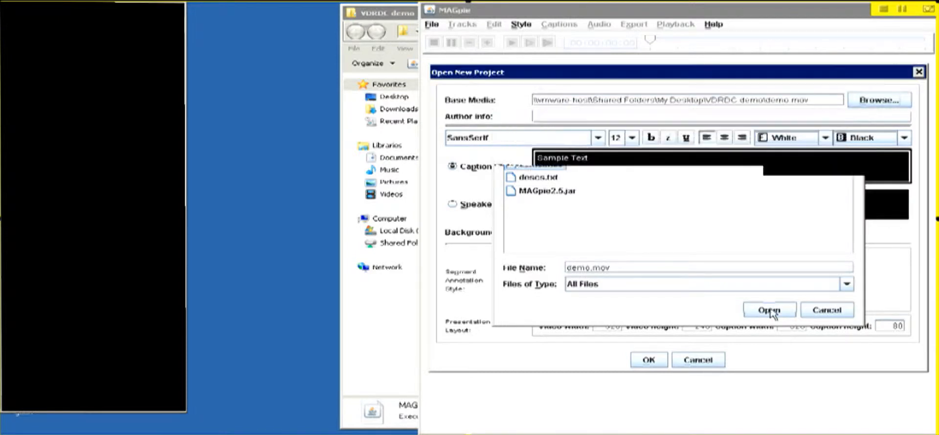
Step: Set both the caption width and the caption height to 0 in the presentation layout and create the project
click(792, 323)
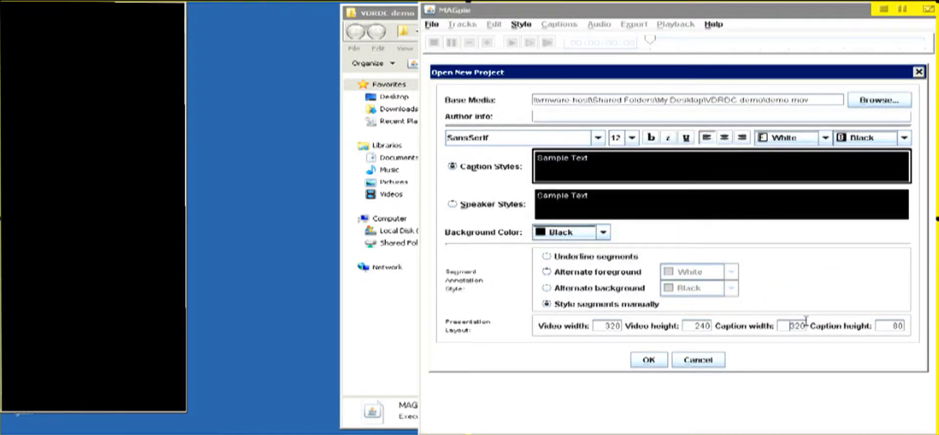
double_click(805, 324)
text(0)
double_click(898, 326)
text(0)
click(661, 361)
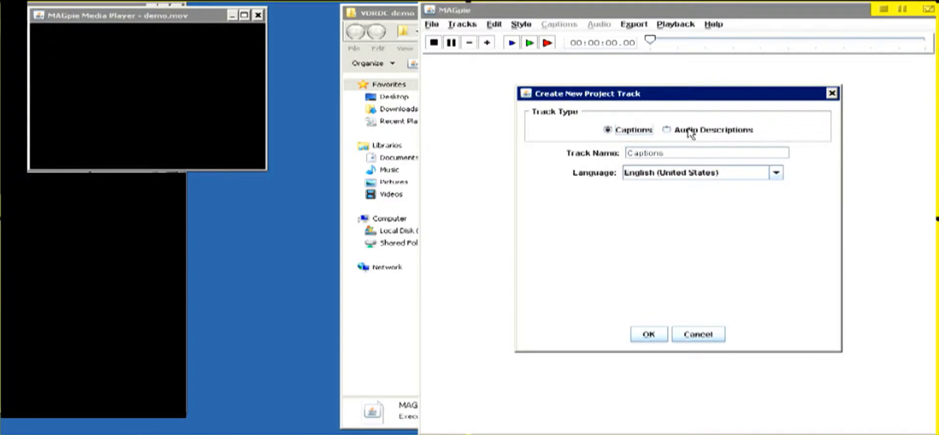
Step: Add an Audio Descriptions track in English (United States) and enlarge the demo.mov player window to fill the space beside the project window
click(689, 131)
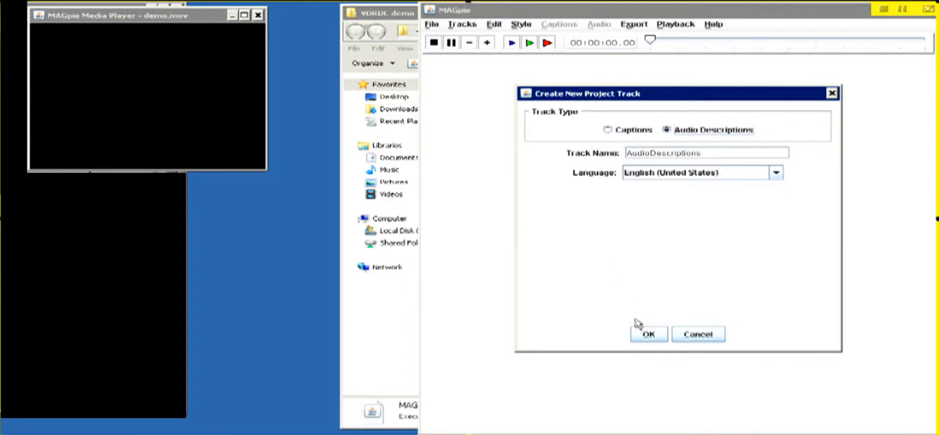
click(650, 338)
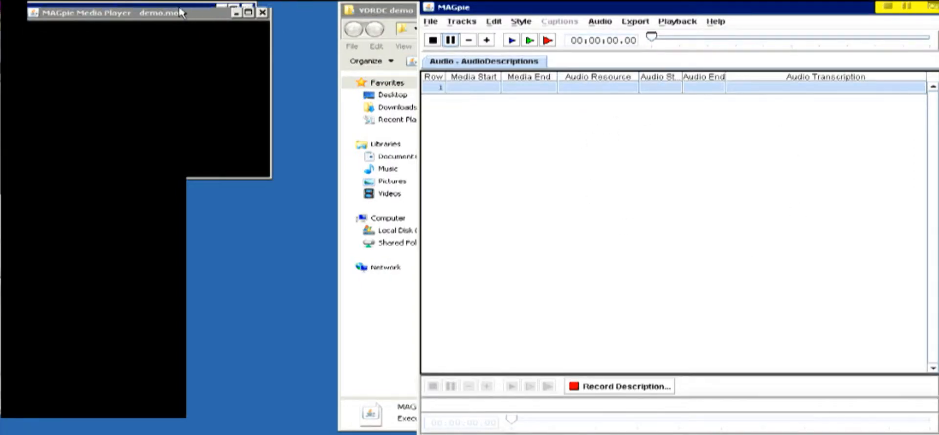
drag(180, 8, 175, 7)
drag(249, 170, 413, 326)
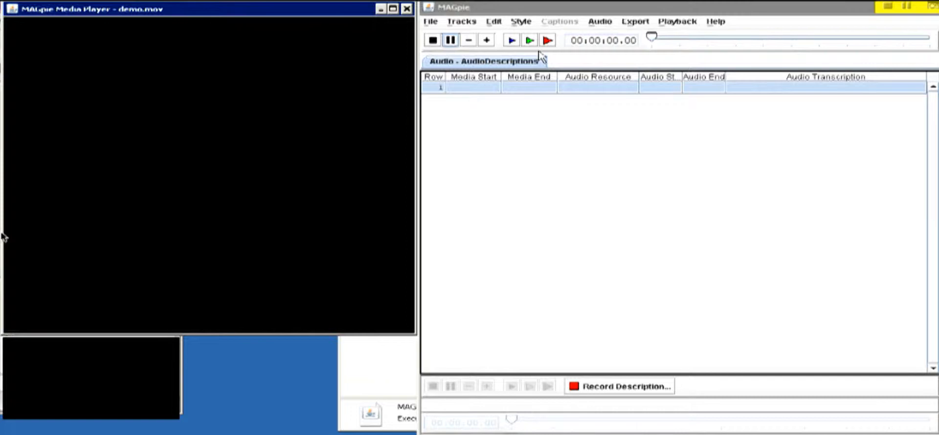
Step: Preview the opening of demo.mov and stop playback so the video returns to its start
click(499, 22)
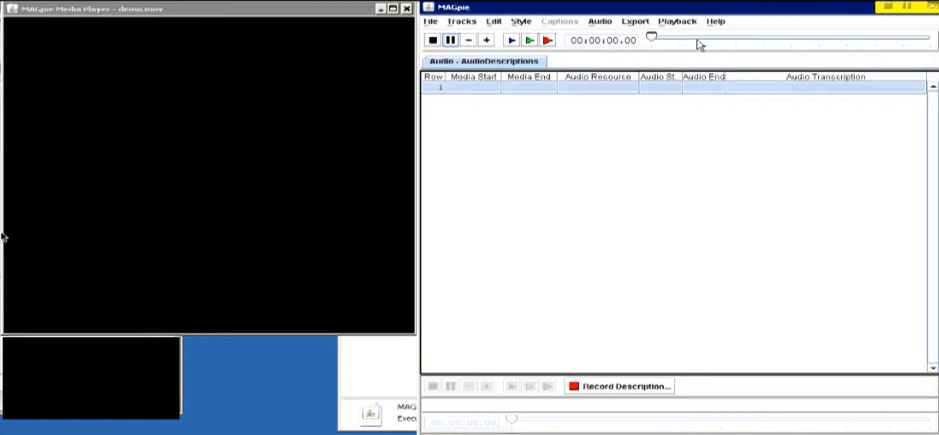
click(530, 44)
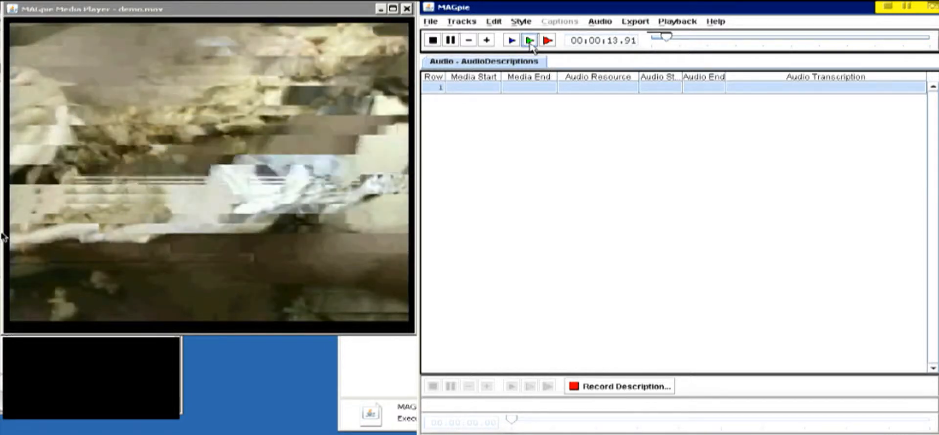
click(431, 41)
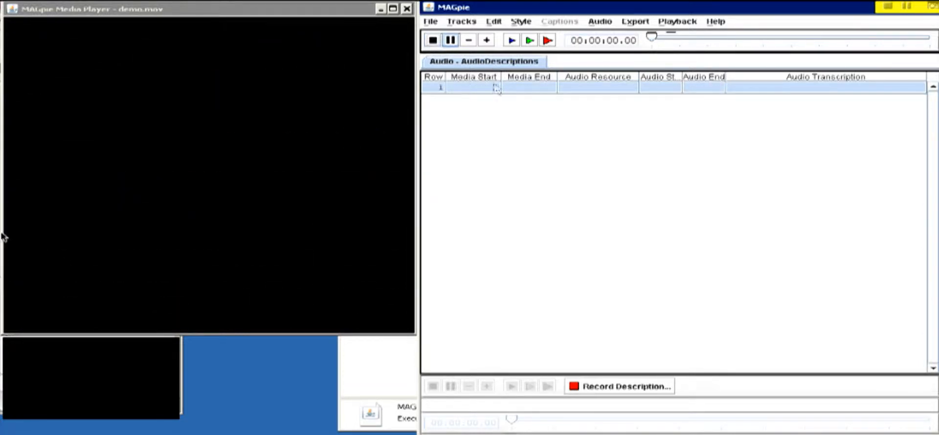
Step: Play the video to 5.60 seconds and enter "Outside, people line up at food carts. A woman approaches one vendor." as row 1's audio transcription
double_click(754, 89)
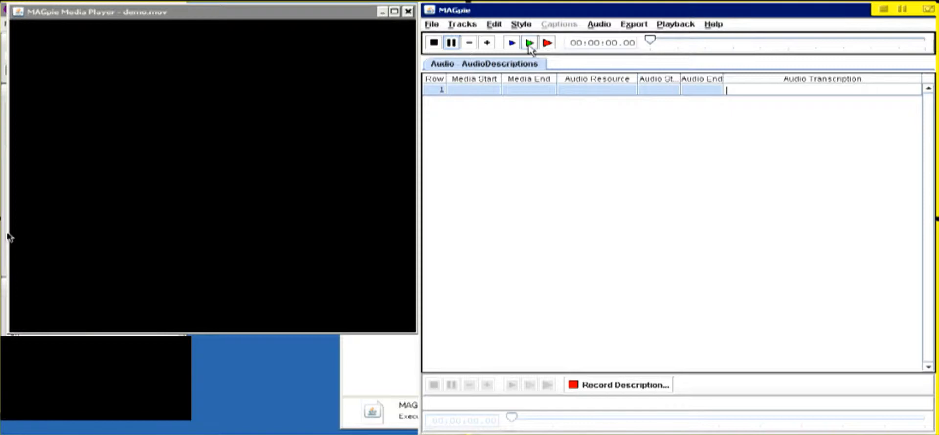
click(530, 43)
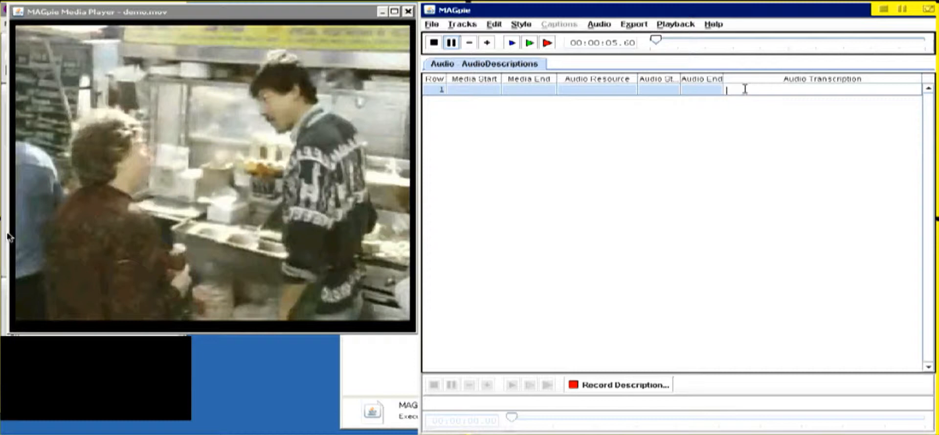
text(Outside)
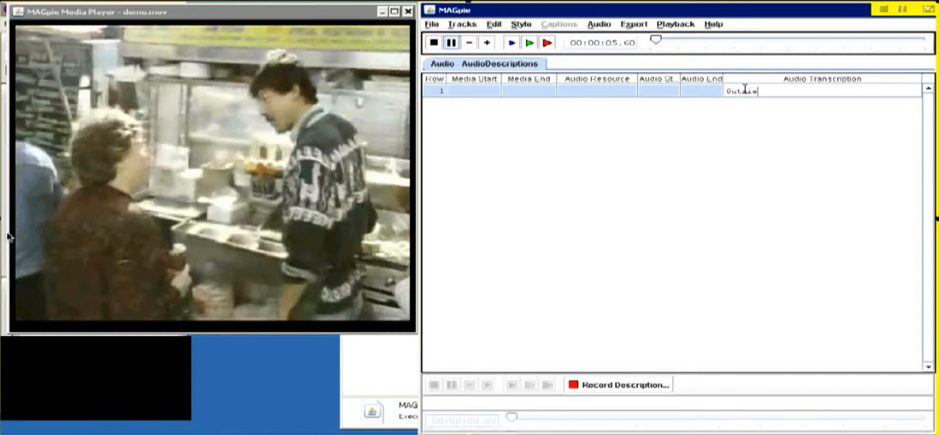
text(, people line up at food car)
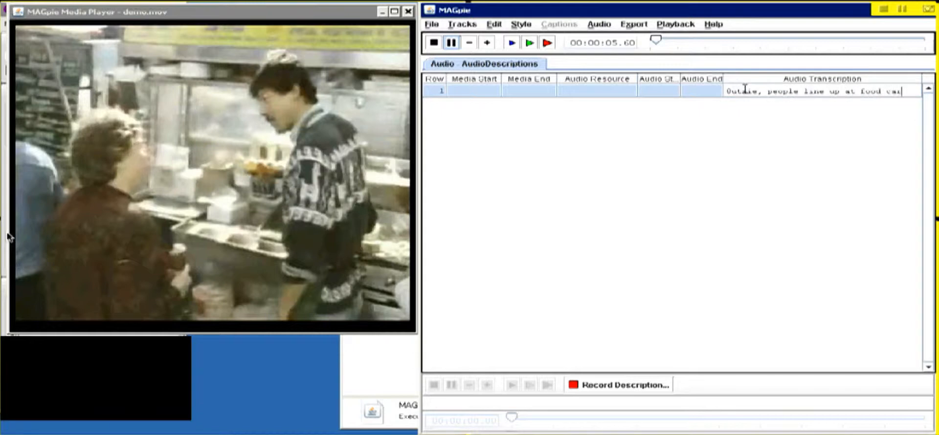
text(ts.  A wo)
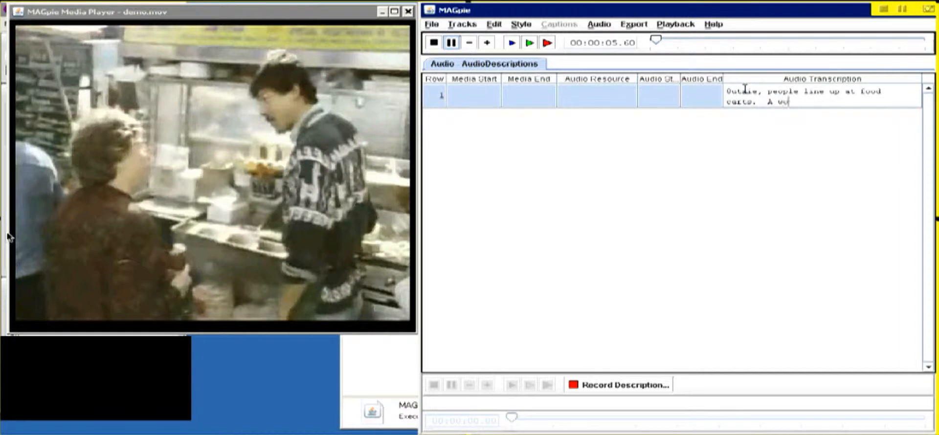
text(man approaches one vendor.)
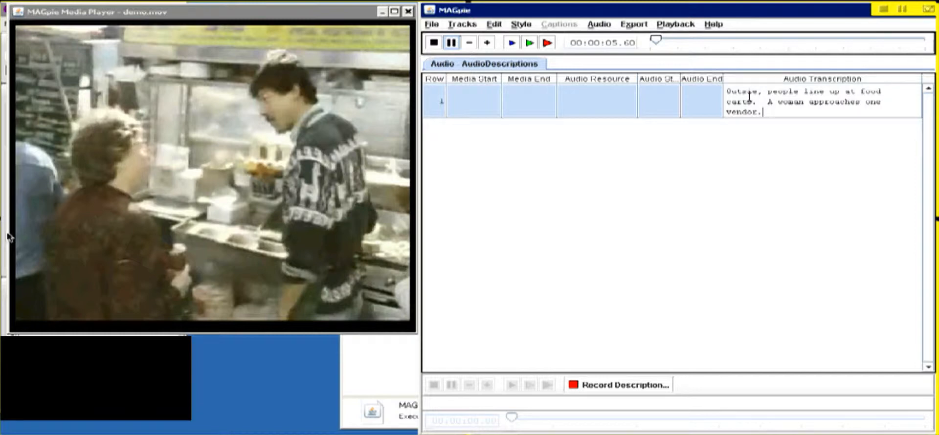
click(748, 92)
text(d)
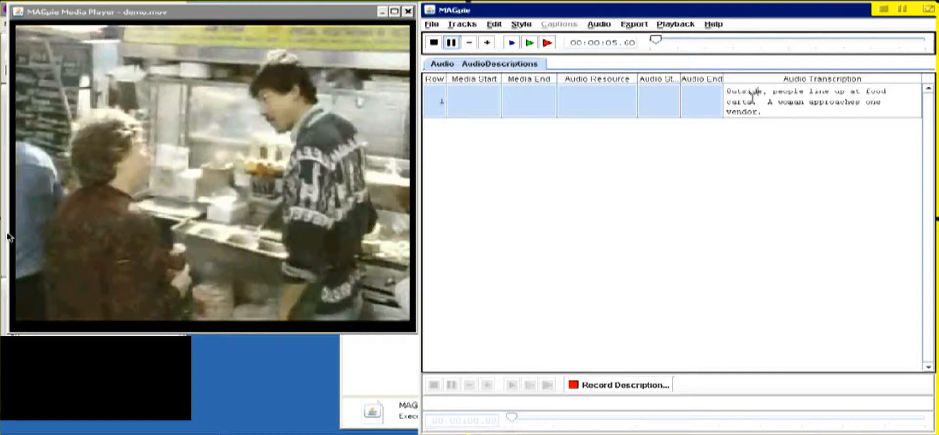
Step: Add a second description row below the first one in the audio descriptions track
click(773, 112)
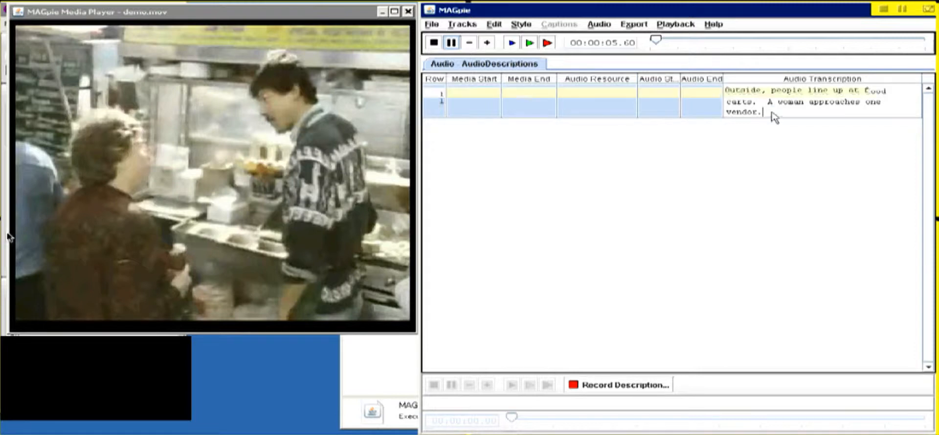
key(Return)
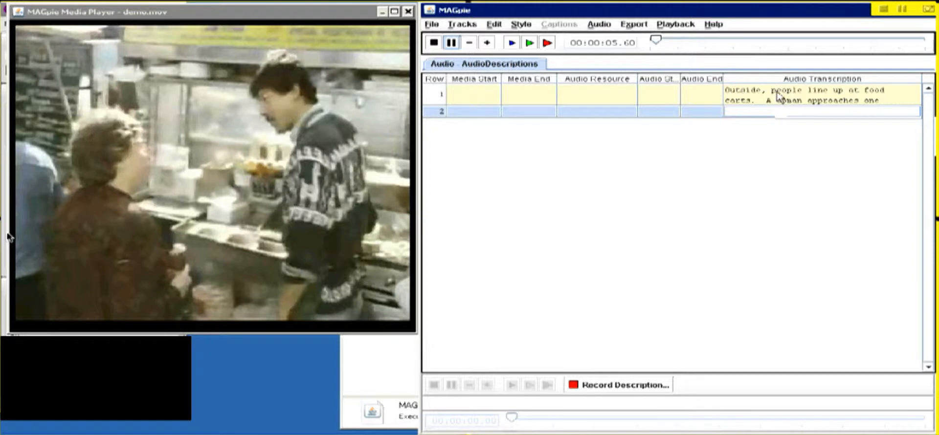
click(778, 95)
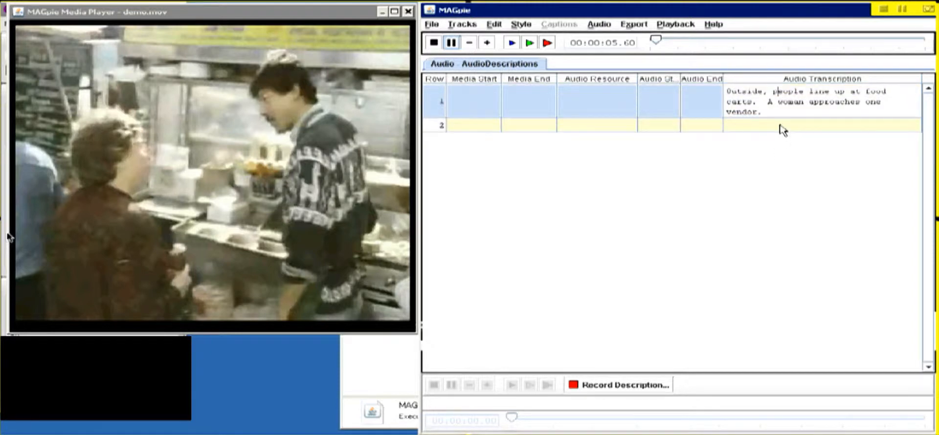
click(781, 123)
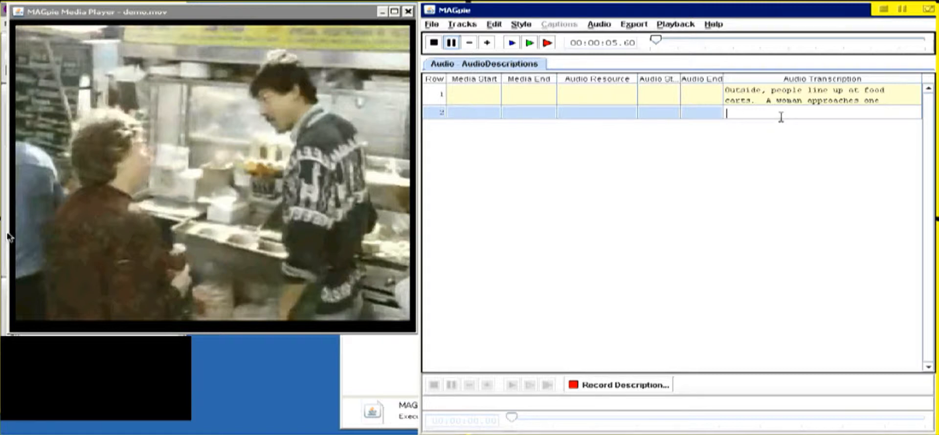
Step: Play the video on to 15.17 seconds and enter "A vendor scoops grilled chicken in a round flatbread." as row 2's audio transcription
click(528, 43)
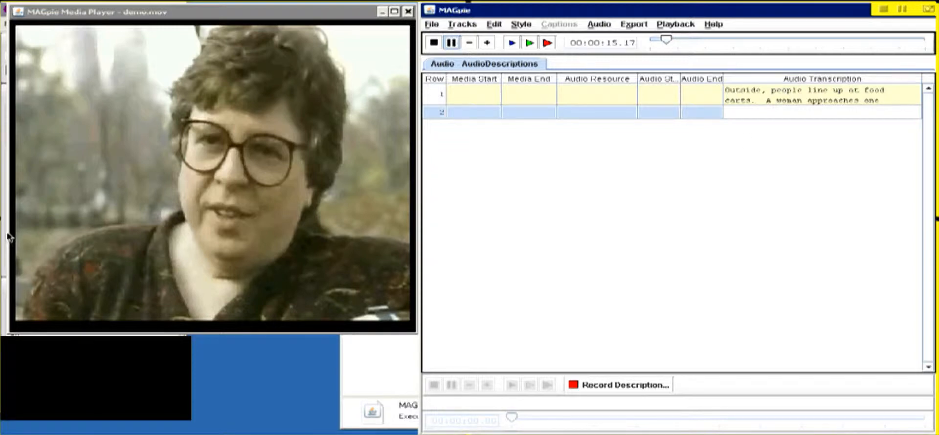
click(759, 113)
text(A vendor scoops grill)
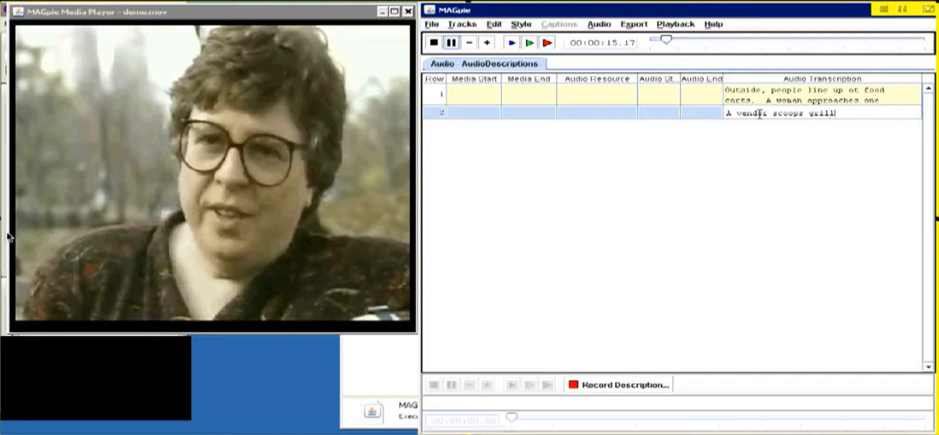
text(ed chicken in a fou)
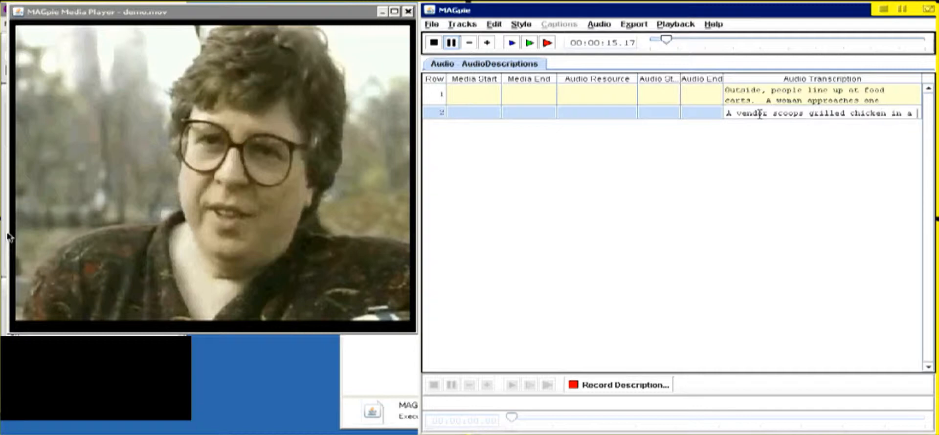
key(BackSpace)
key(BackSpace)
key(BackSpace)
text(roun)
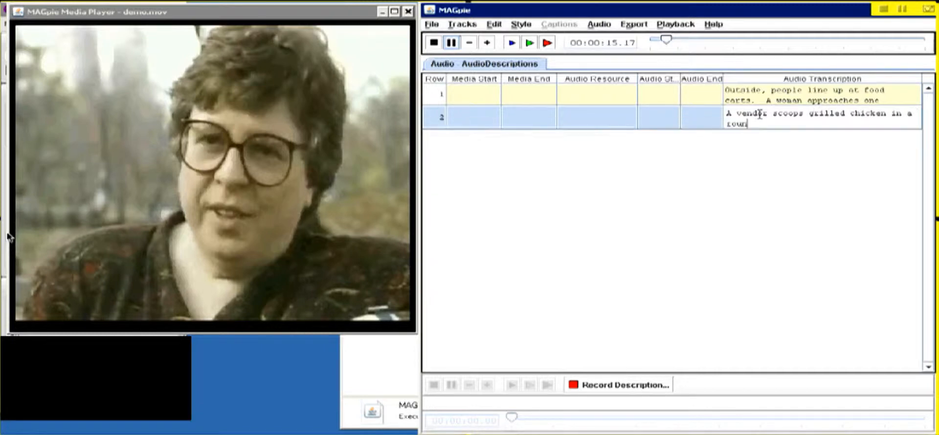
text(d flatbread.)
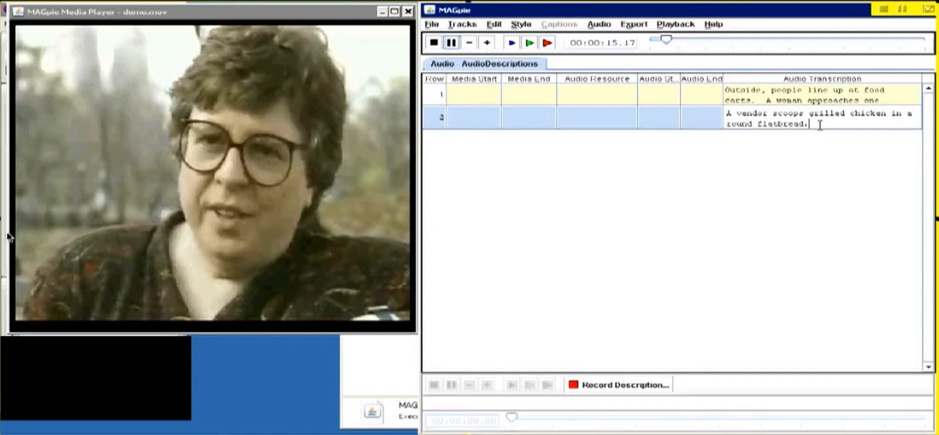
click(876, 99)
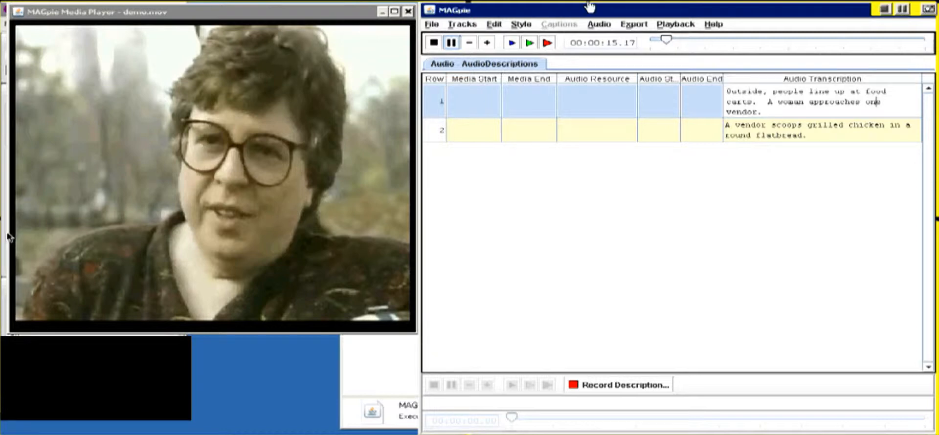
Step: Save the project as testfile in the VDRDC demo folder
click(430, 24)
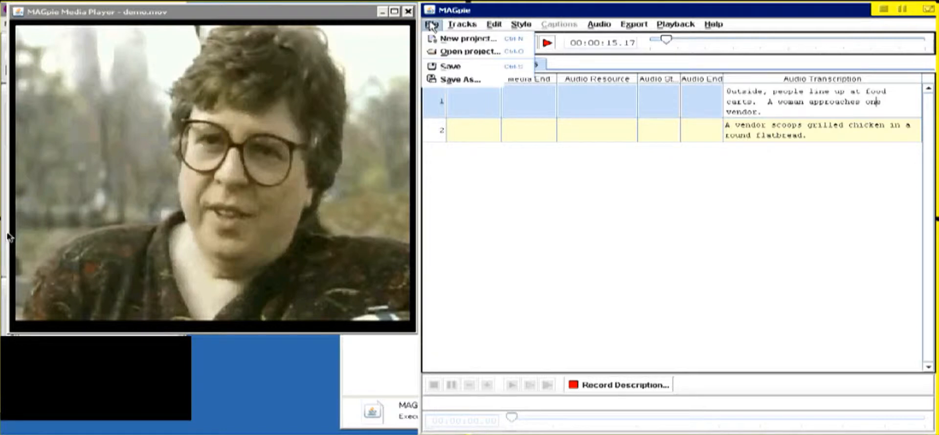
click(448, 66)
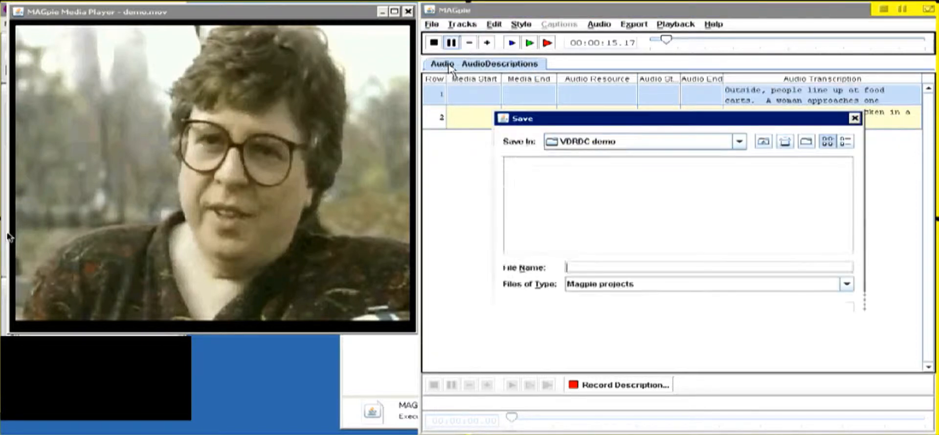
text(testfile)
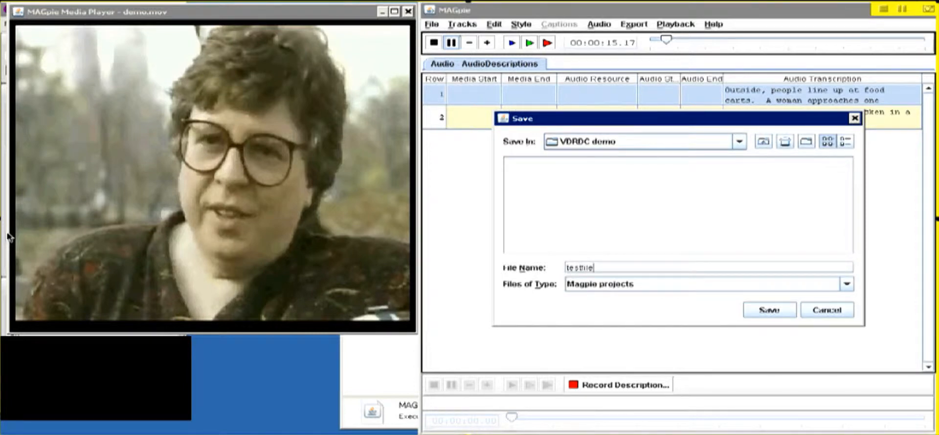
click(770, 310)
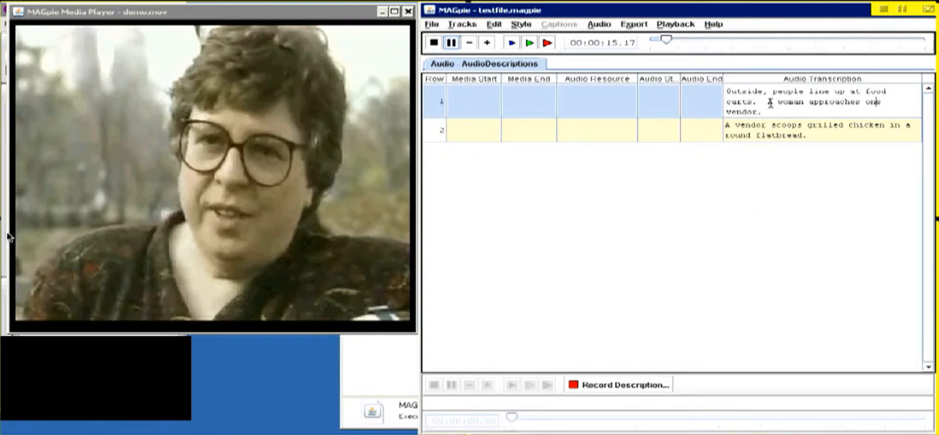
Step: Record a narration of row 1's description about the food carts in the audio description recorder
click(714, 98)
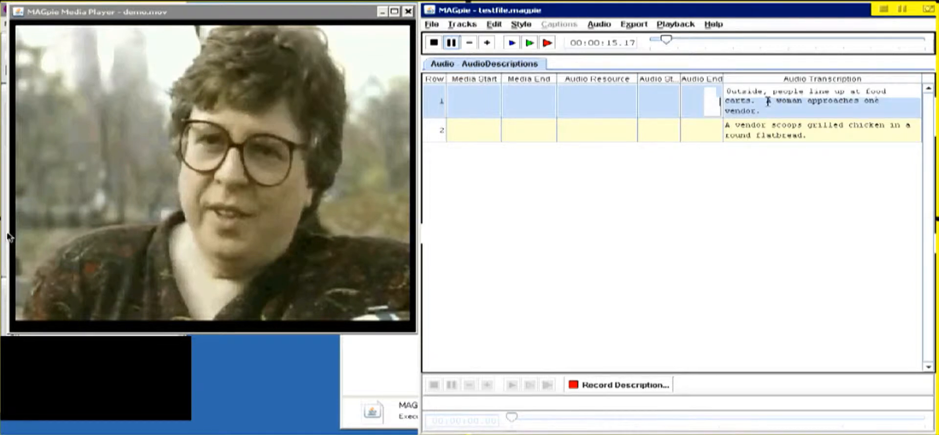
click(767, 102)
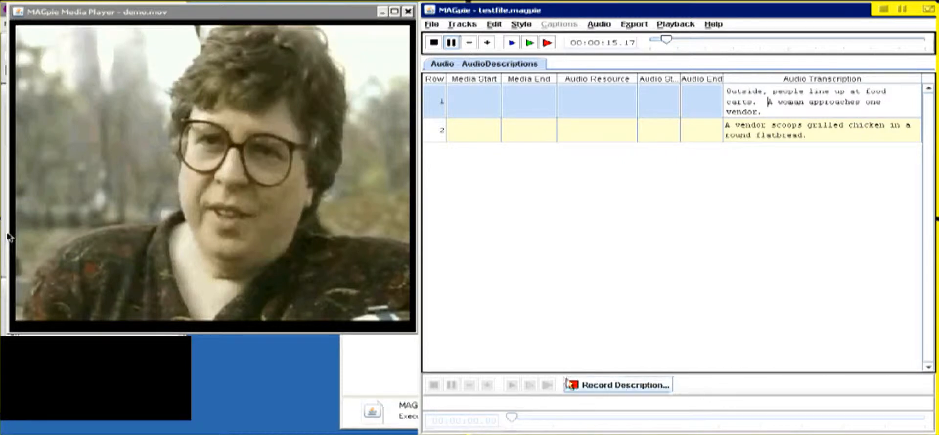
click(619, 386)
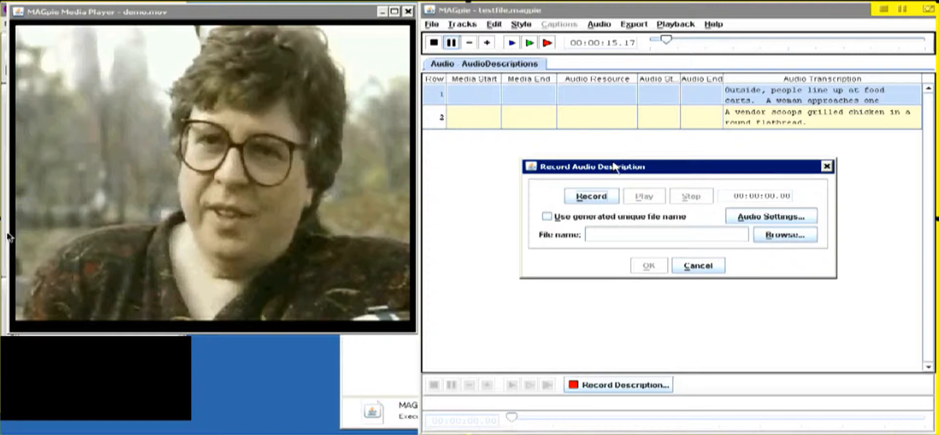
drag(613, 165, 591, 160)
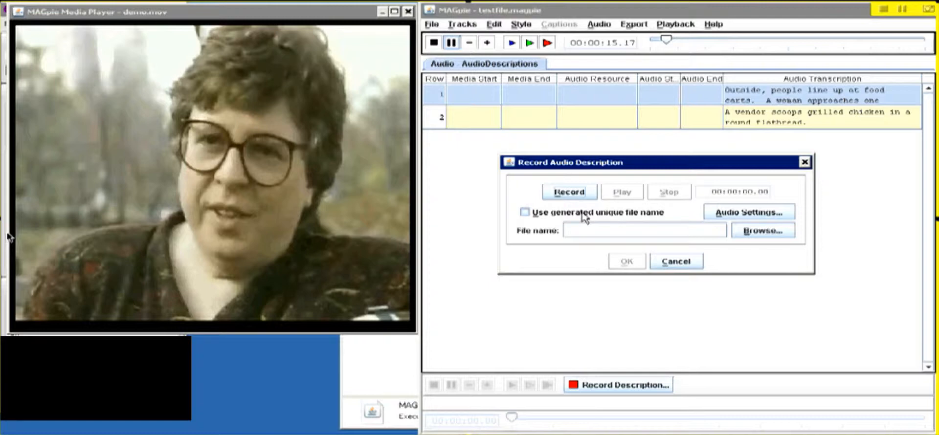
click(587, 231)
key(alt+r)
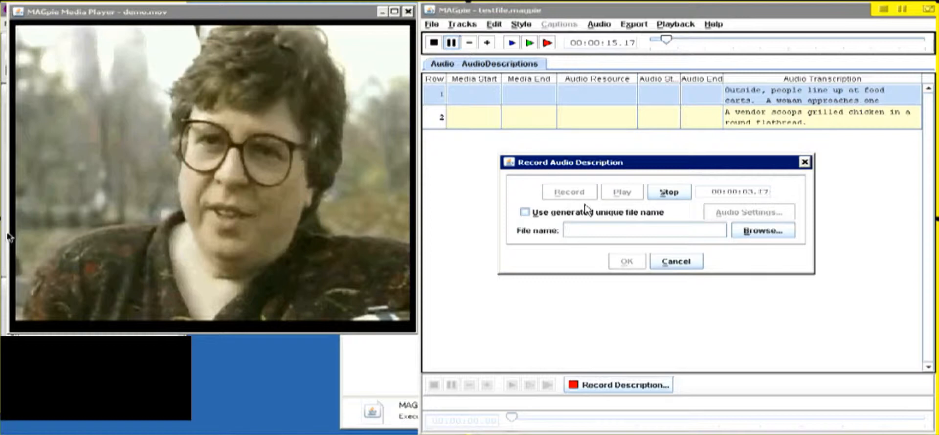
key(alt+s)
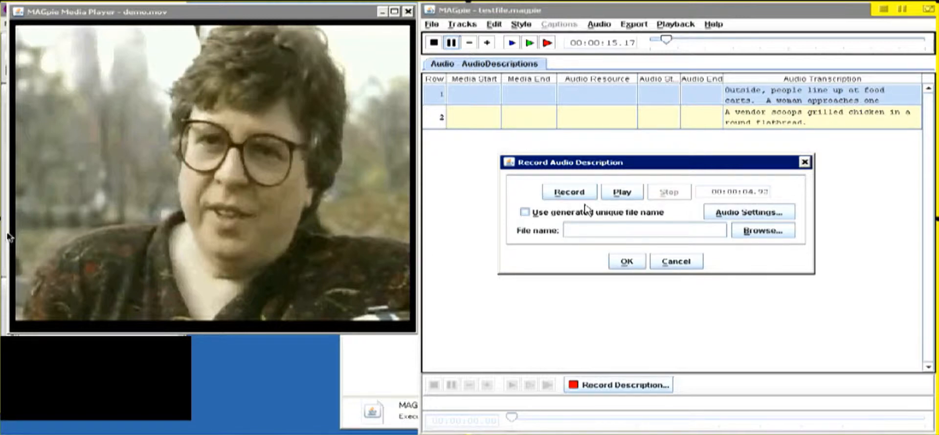
Step: Play back the recorded narration and save it as vendors for row 1's audio resource
click(613, 197)
click(670, 230)
text(vendors)
click(639, 265)
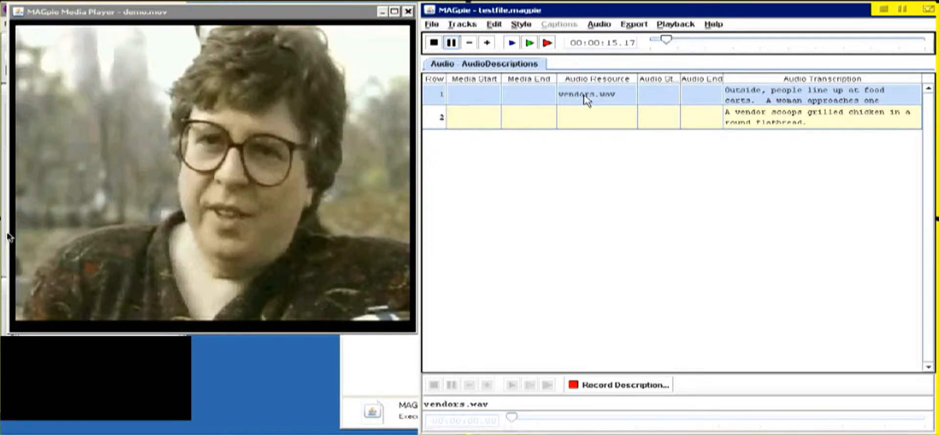
Step: Record a first narration take for row 2's flatbread description and play it back
click(740, 117)
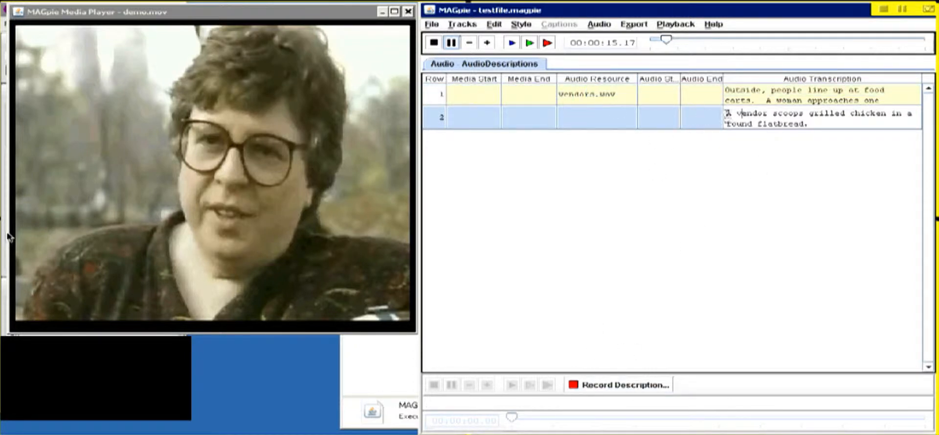
click(619, 384)
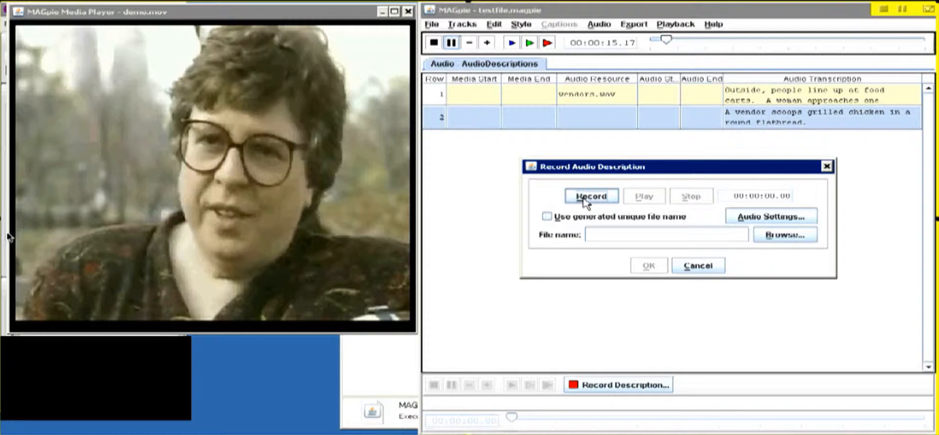
click(585, 197)
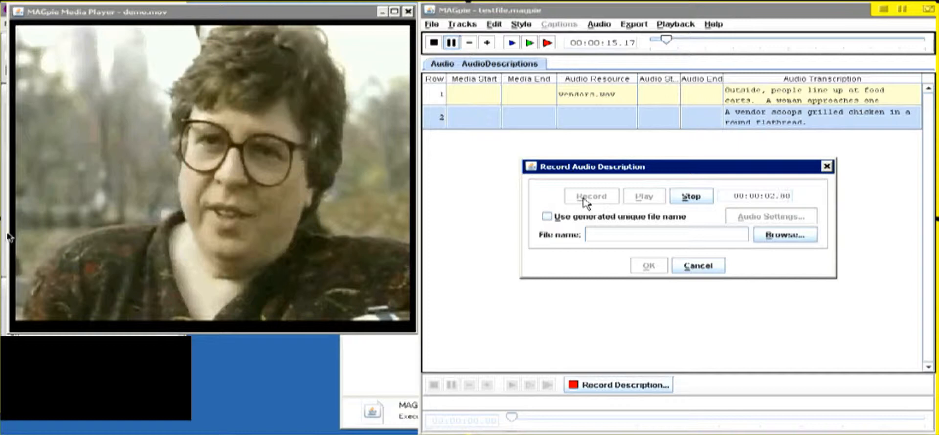
key(alt+s)
click(645, 198)
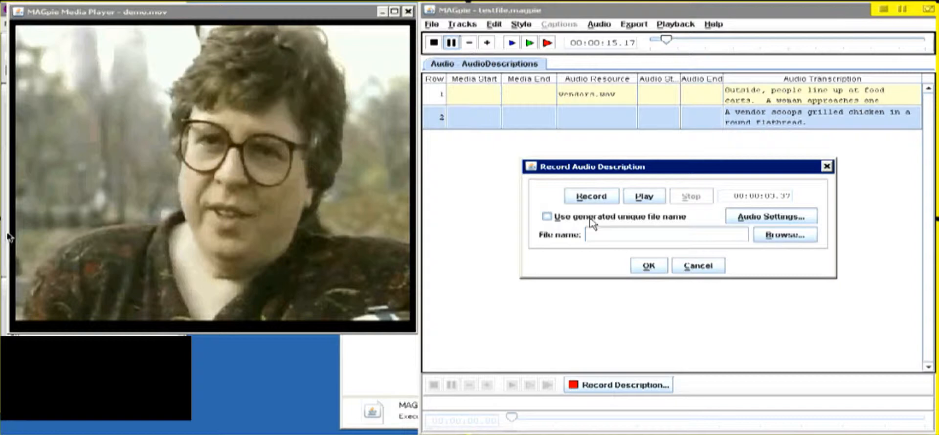
Step: Re-record row 2's narration, play it back and save it as flatbread for the row's audio resource
key(alt+r)
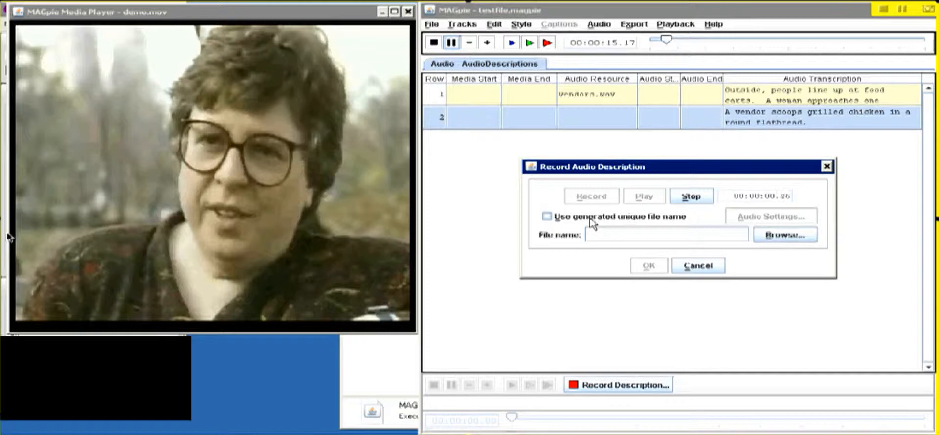
key(alt+s)
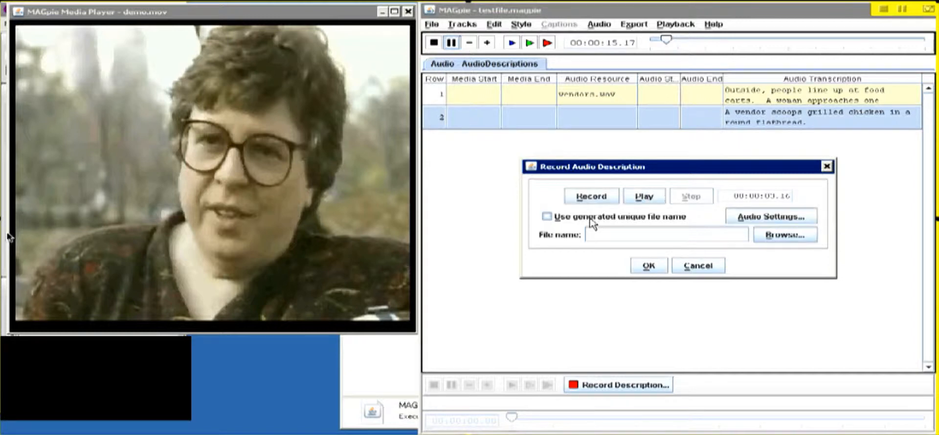
click(628, 200)
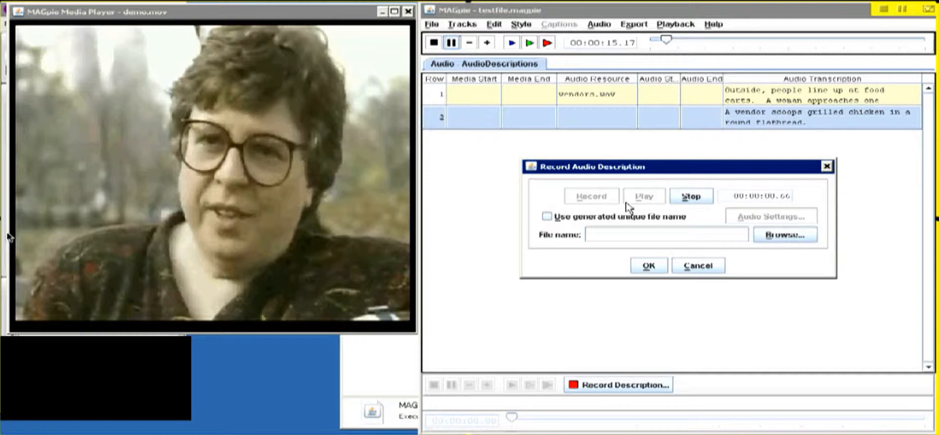
click(648, 233)
text(flatbread)
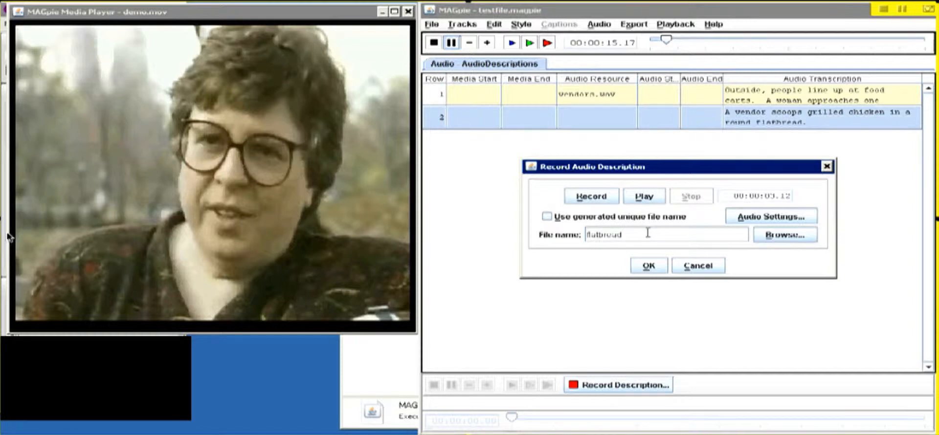
click(649, 266)
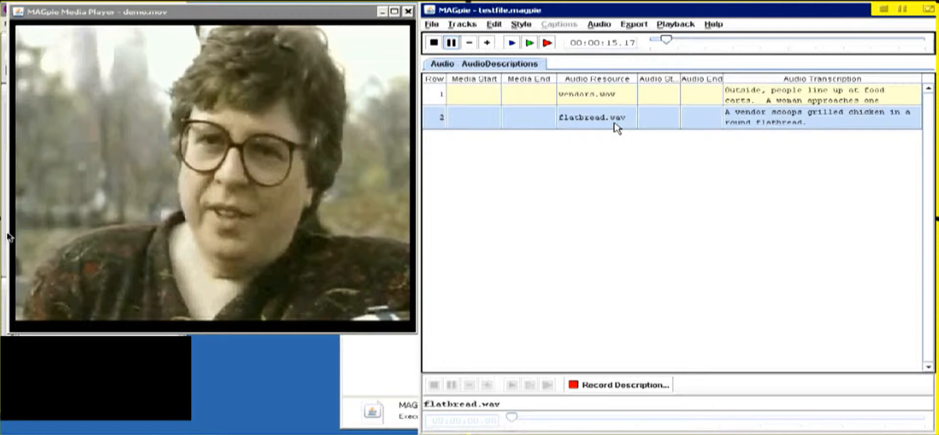
Step: Return the video to the beginning and widen the Media Start and Media End columns
click(761, 92)
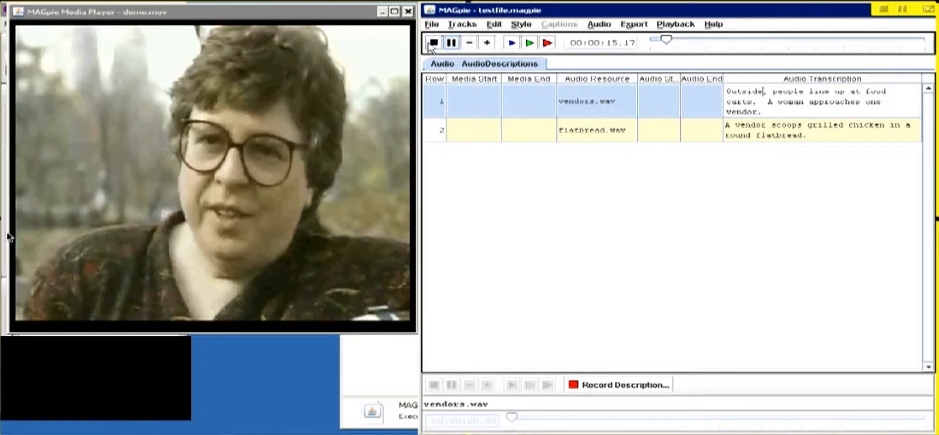
click(431, 44)
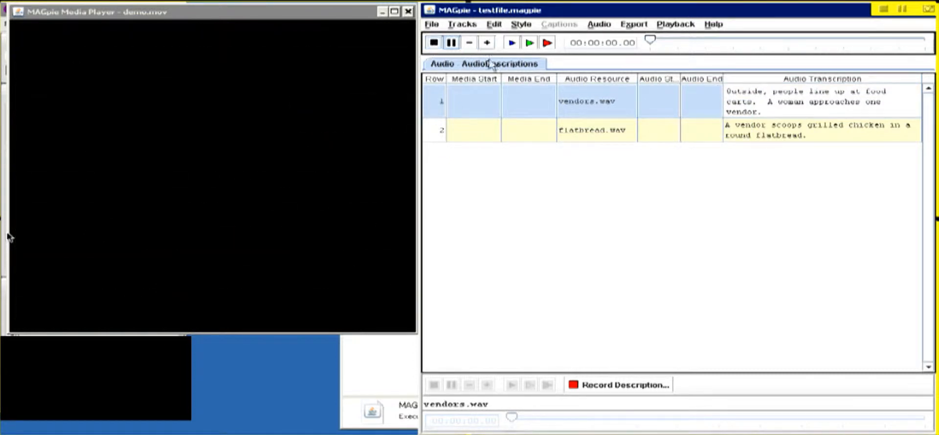
drag(557, 75, 584, 76)
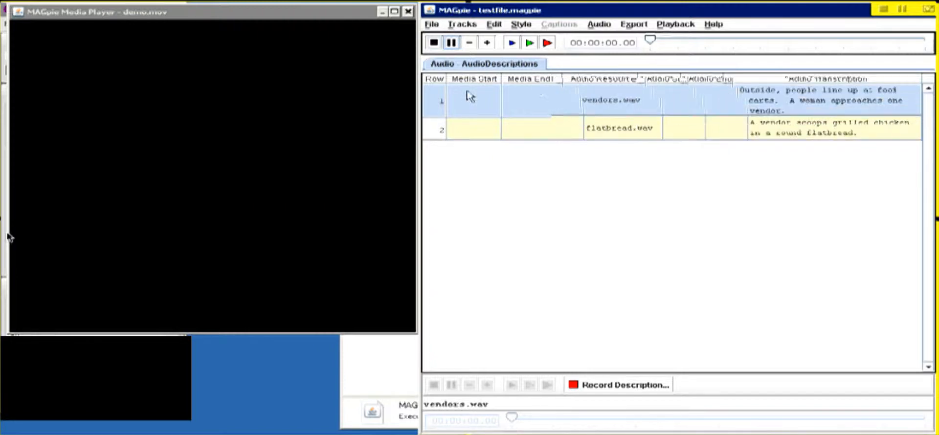
drag(502, 76, 533, 76)
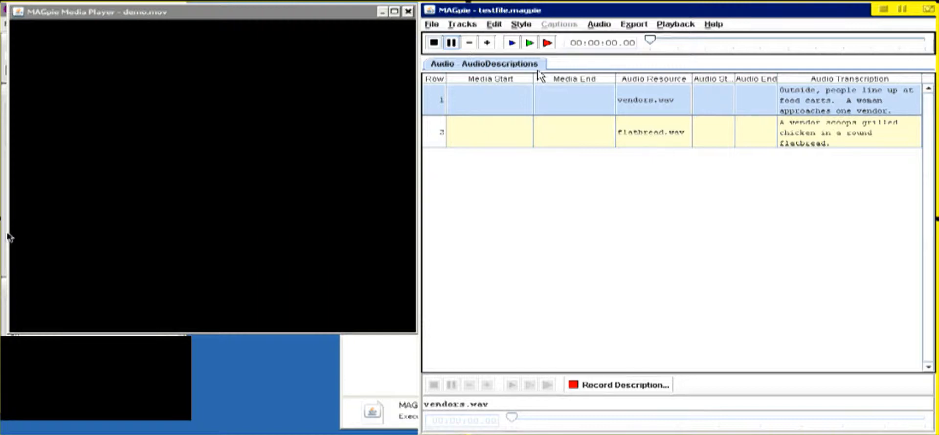
Step: Try setting row 1's media start from the stopped video's opening position, and clear the entered time
click(571, 129)
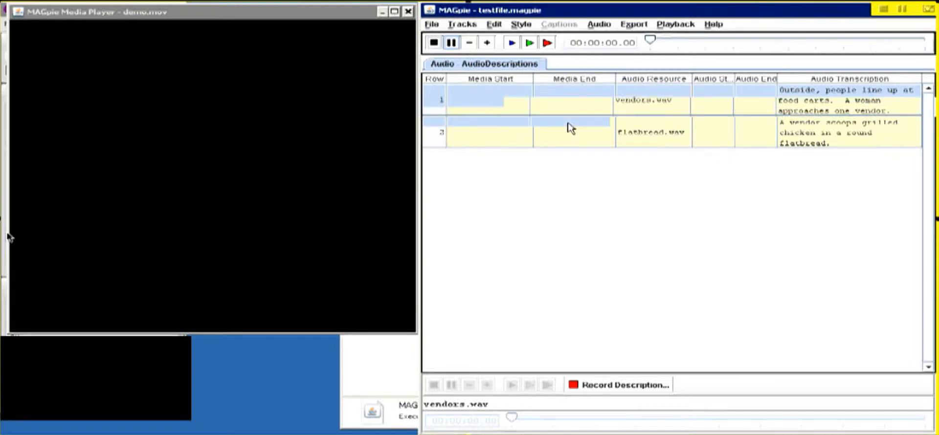
double_click(565, 98)
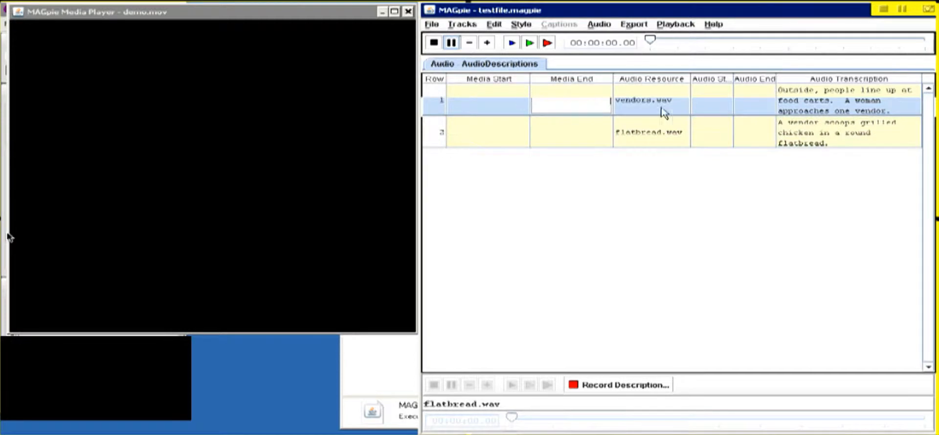
double_click(765, 103)
double_click(794, 101)
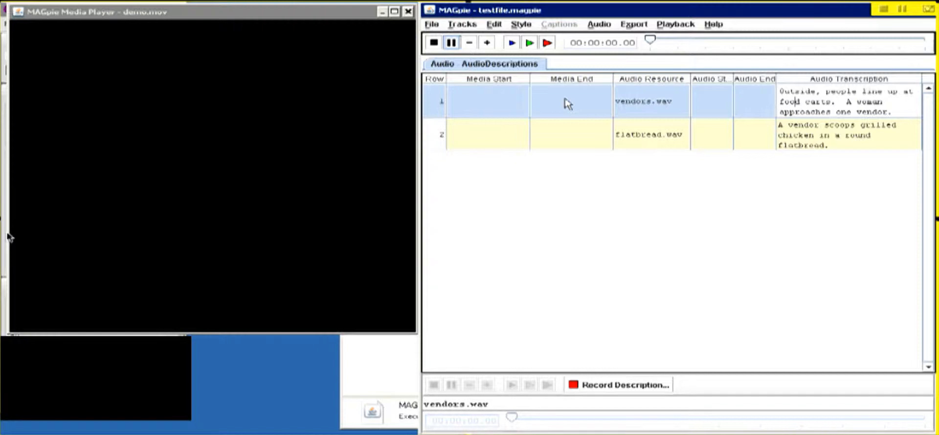
key(F9)
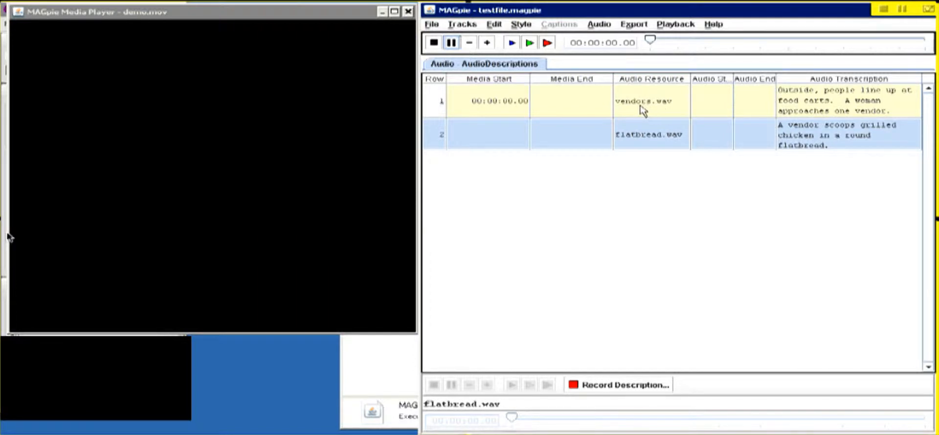
double_click(477, 101)
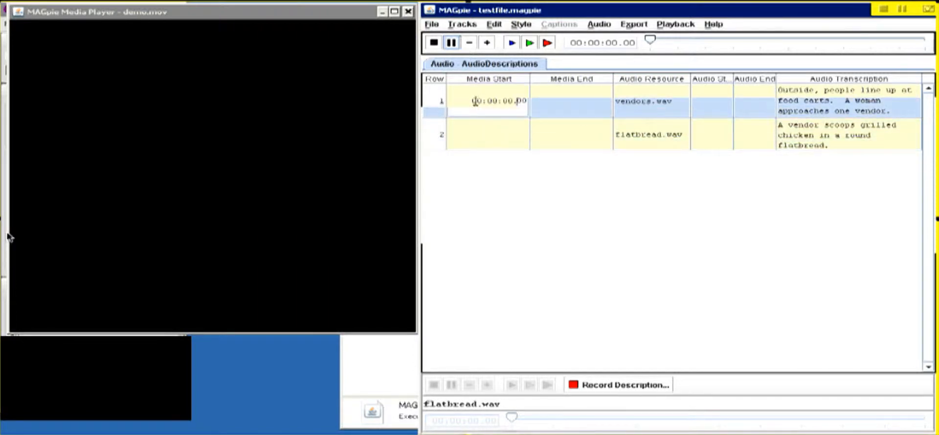
drag(475, 101, 525, 100)
key(BackSpace)
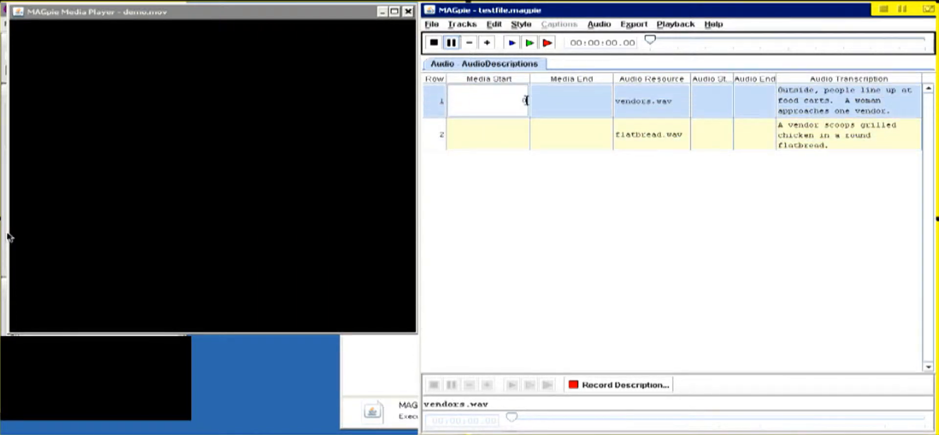
Step: Play the video and set row 1's media start to 00:00:00.05 from the media player, pausing playback at about 5.8 seconds
double_click(802, 103)
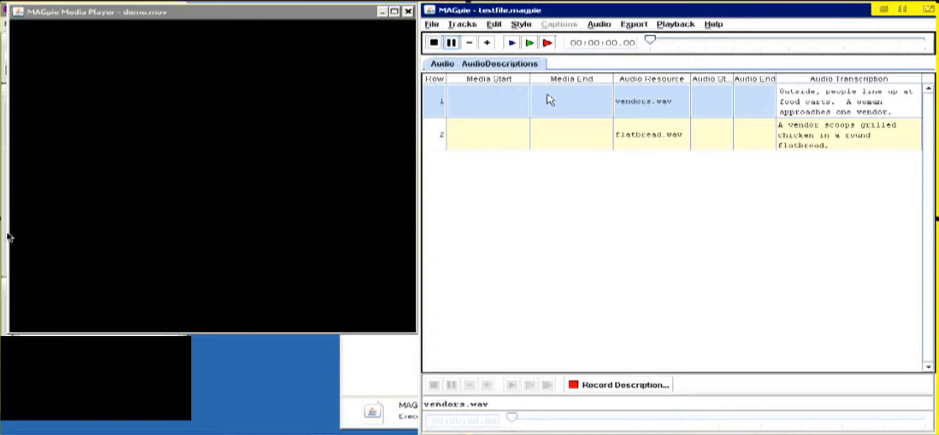
key(F6)
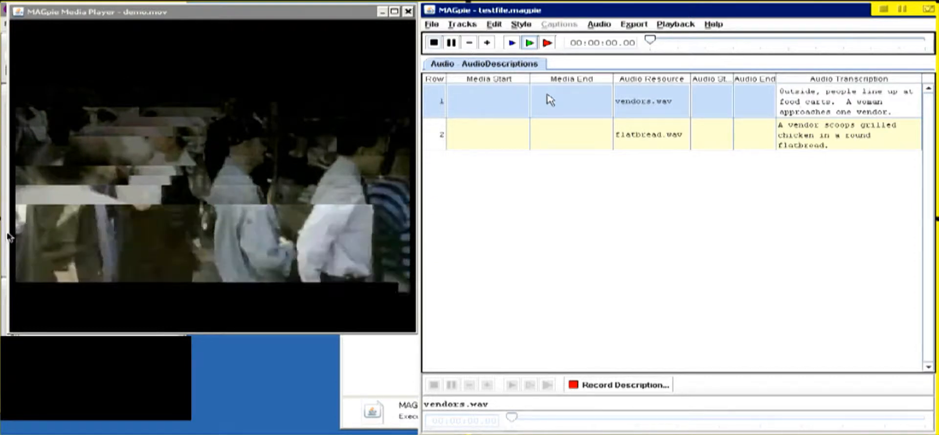
key(F9)
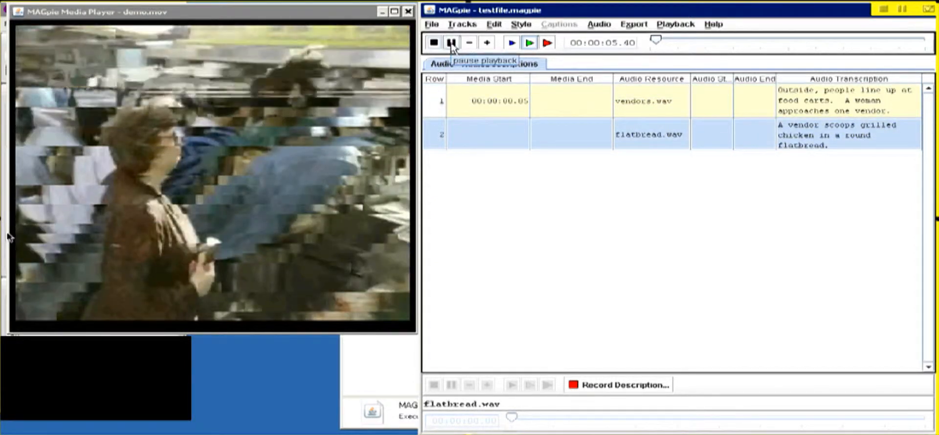
click(451, 44)
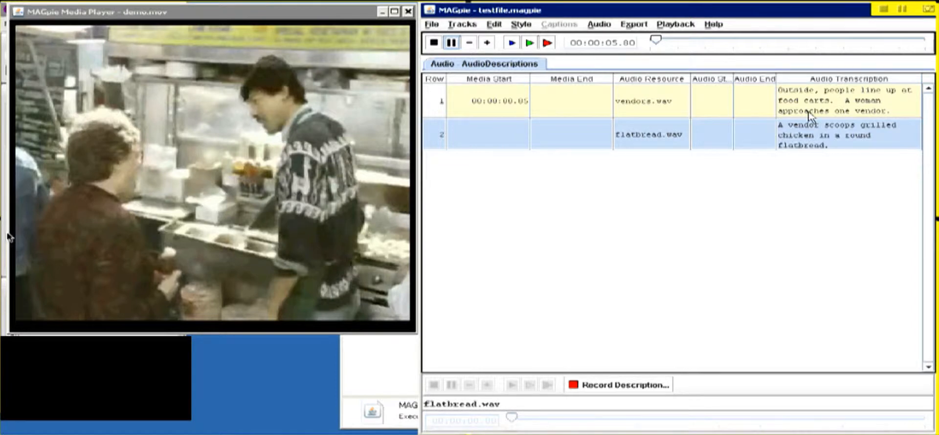
Step: Replay the video from the beginning and pause it at 7.44 seconds
click(665, 25)
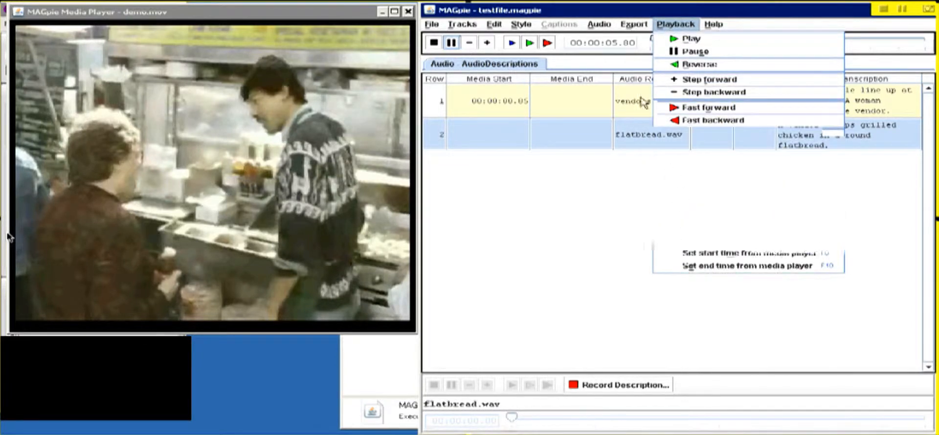
click(643, 101)
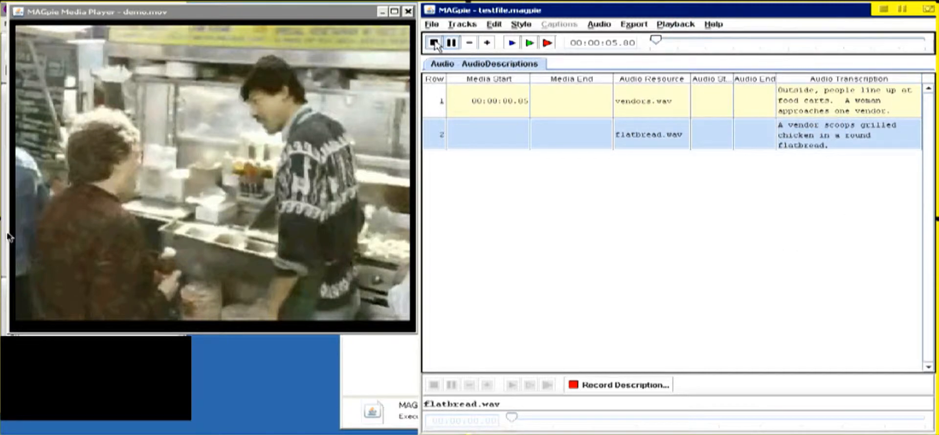
click(433, 43)
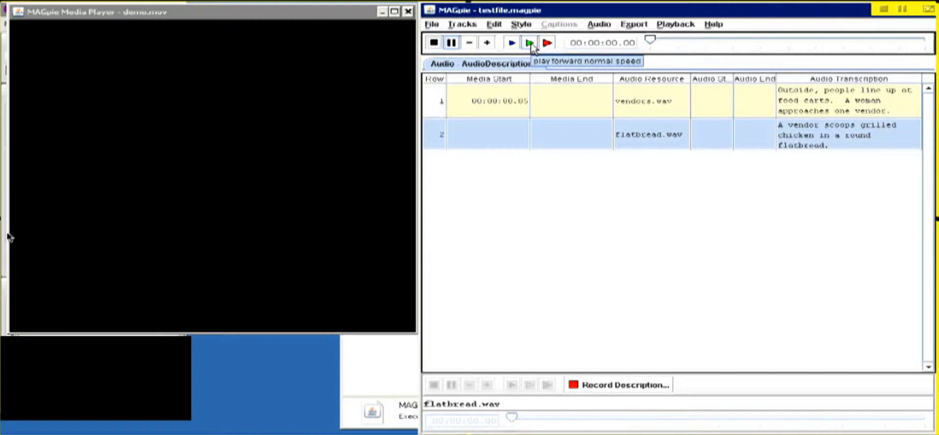
click(531, 44)
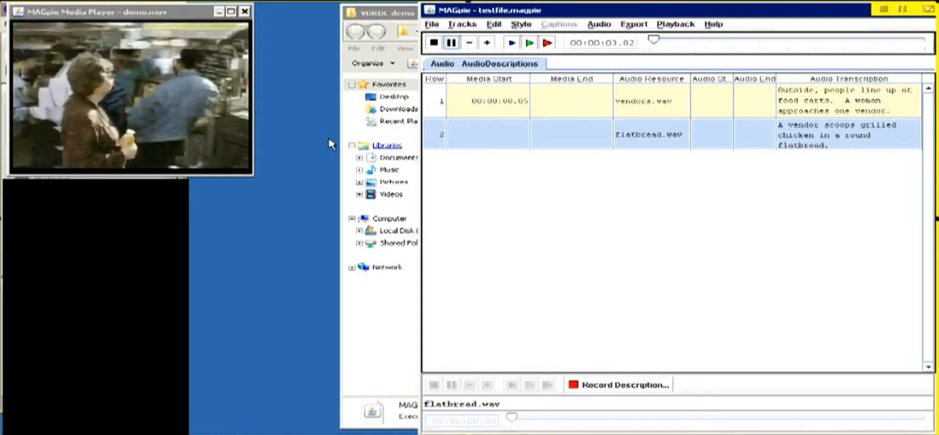
click(452, 44)
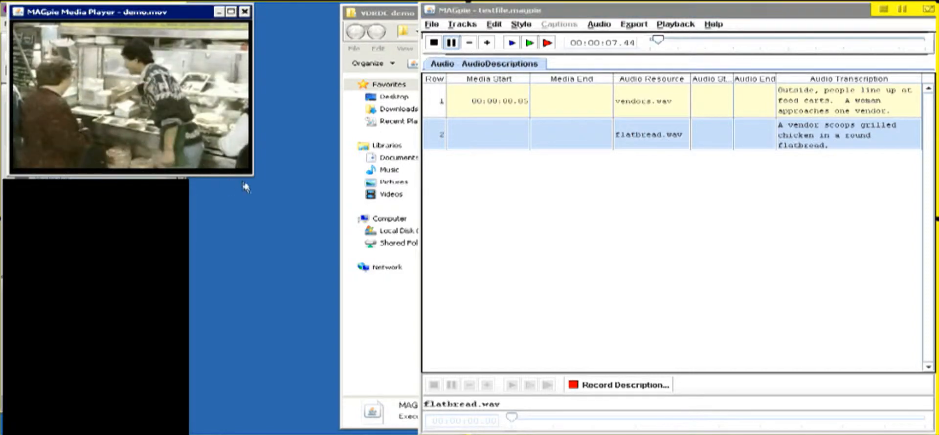
Step: Enlarge the media player window and set row 1's media start to 00:00:00.35
drag(253, 176, 412, 293)
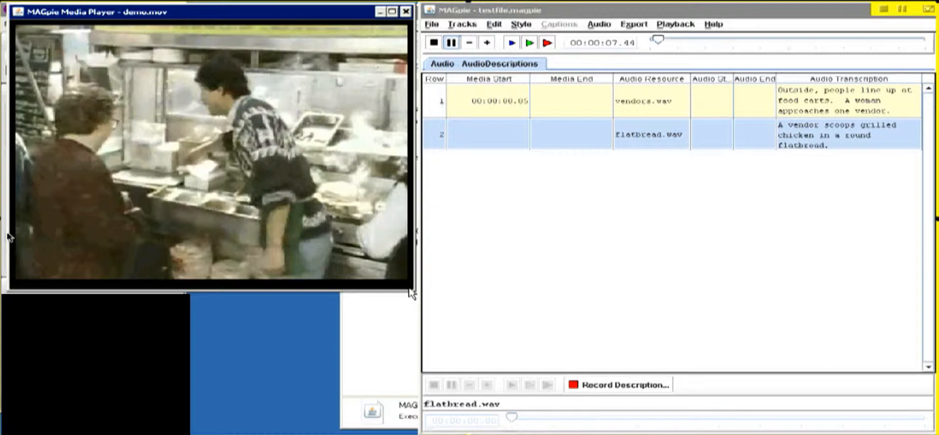
double_click(524, 102)
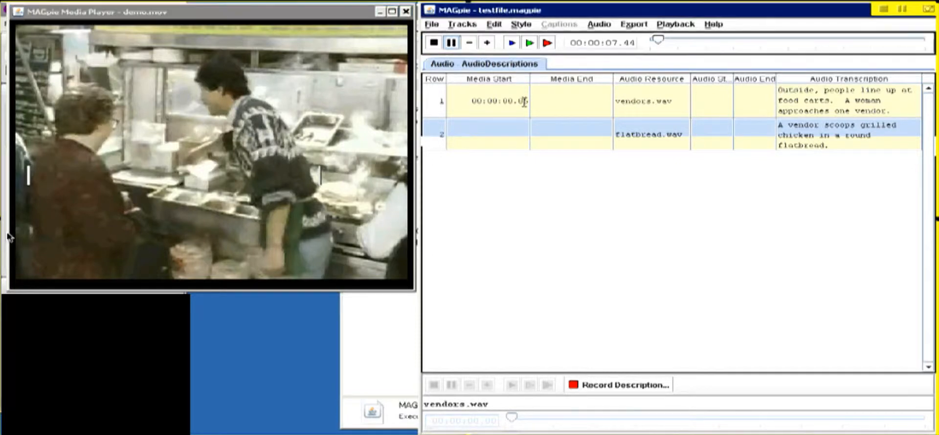
key(BackSpace)
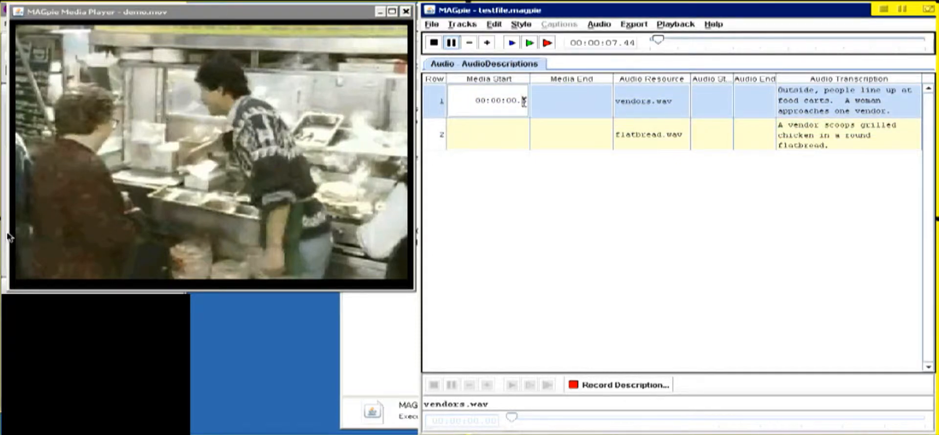
text(4)
key(BackSpace)
text(35)
click(907, 102)
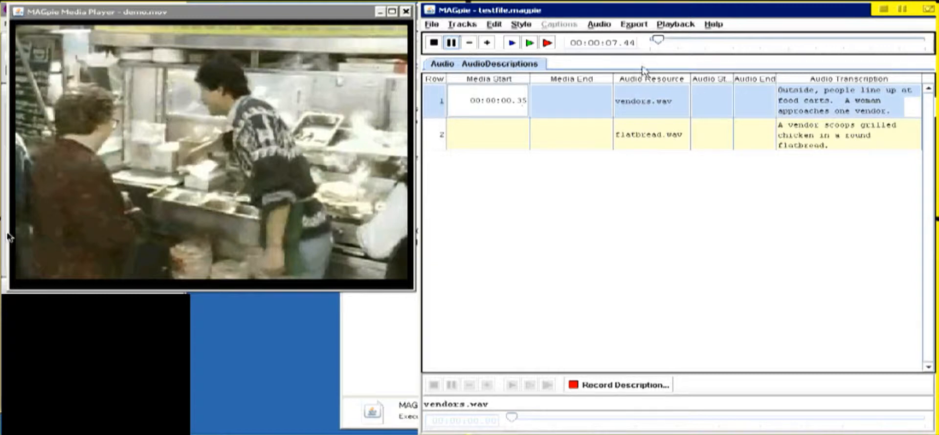
Step: Replay the video with row 1's description, and set row 2's media start to 00:00:12.50 during playback
click(434, 43)
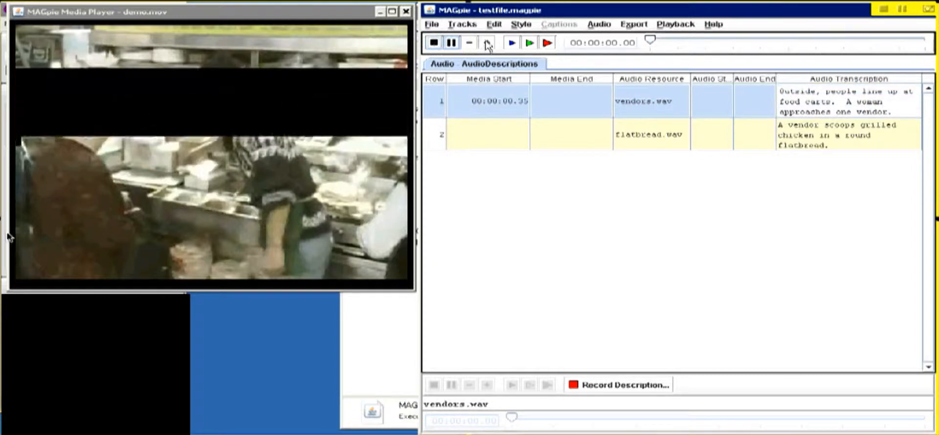
click(535, 41)
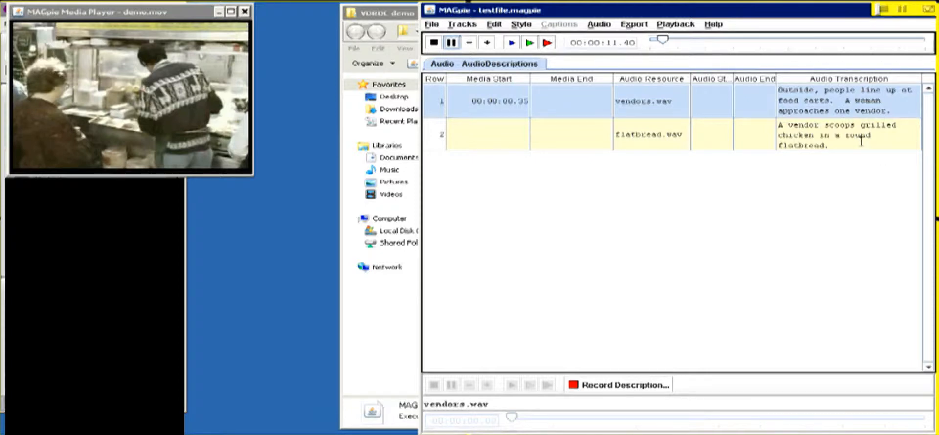
click(757, 136)
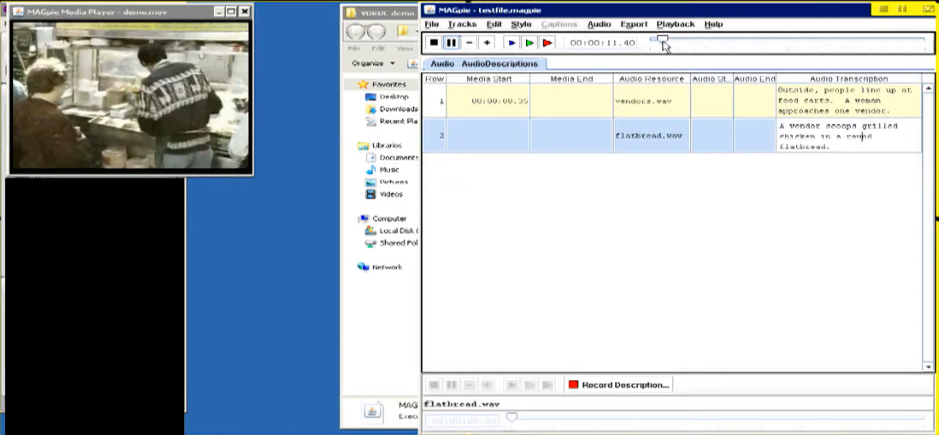
click(432, 43)
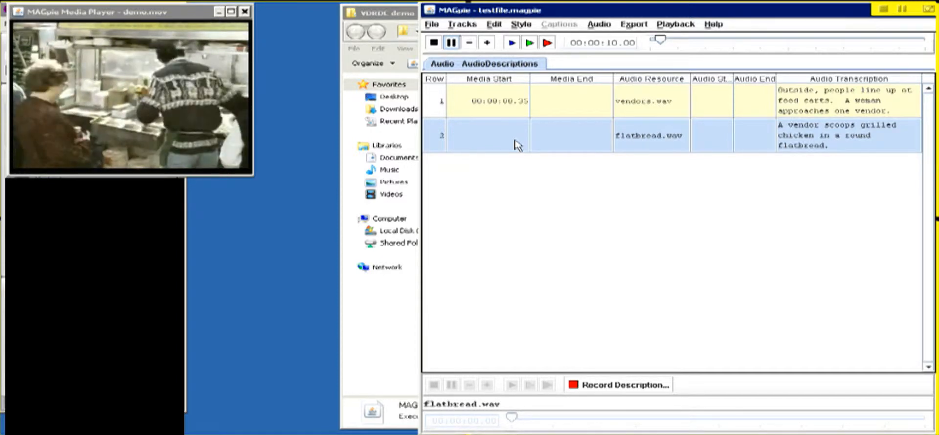
key(F9)
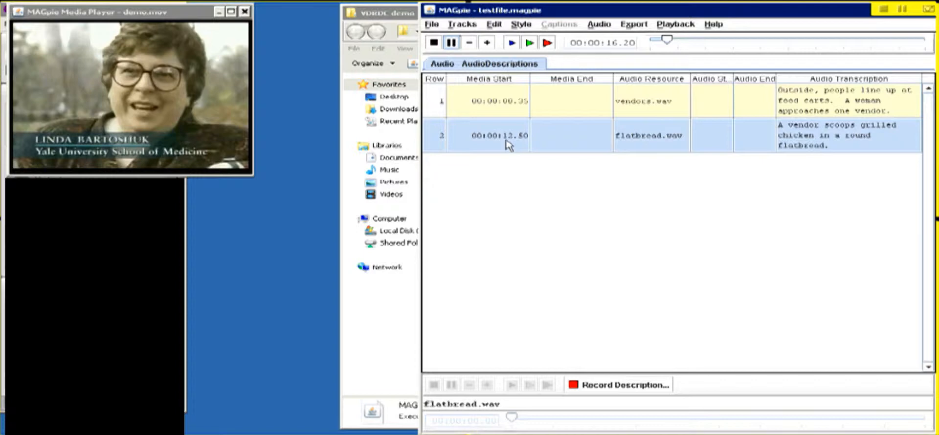
Step: Replay the video from the beginning to check both descriptions' timing, pausing at 16.20 seconds
click(434, 43)
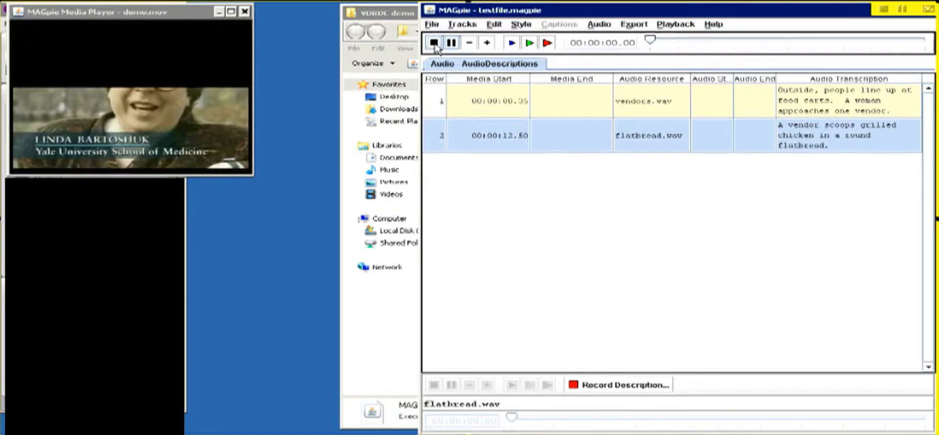
click(530, 43)
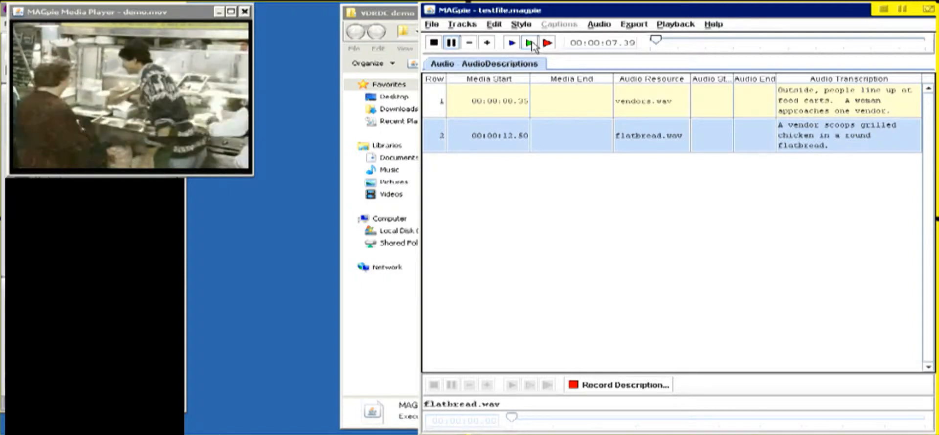
click(452, 45)
Step: Set row 2's media start to 00:00:11.25
double_click(508, 133)
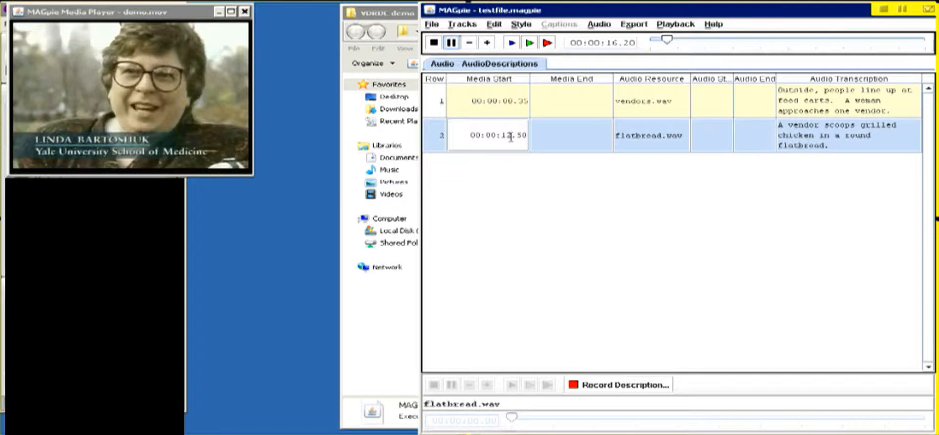
key(BackSpace)
text(1)
key(shift+Right)
key(shift+Right)
text(25)
click(826, 137)
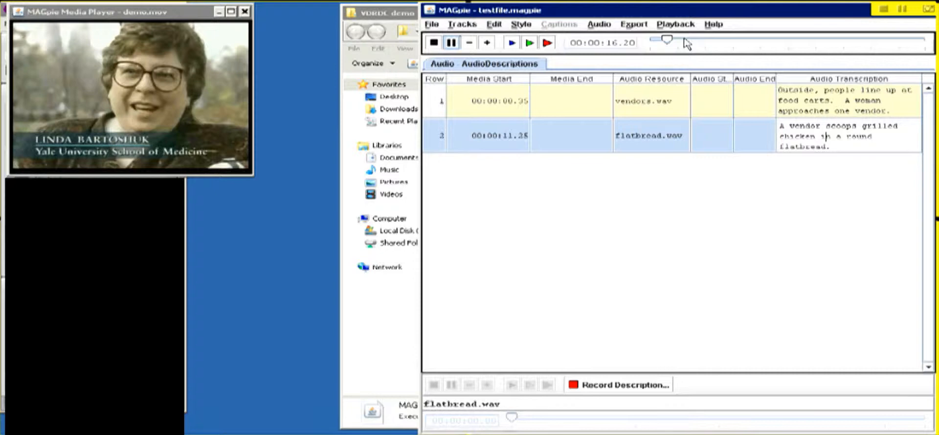
Step: Replay the video from about 10 seconds to check row 2's description timing, pausing at about 17.9 seconds
drag(668, 42, 661, 43)
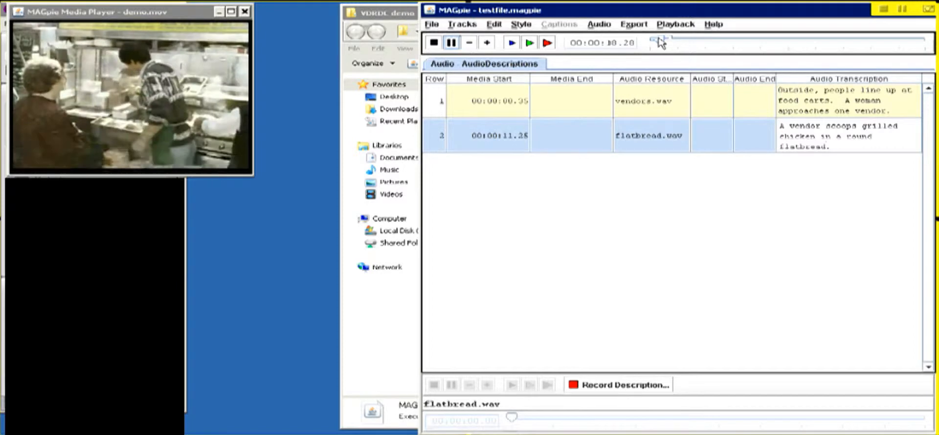
click(531, 44)
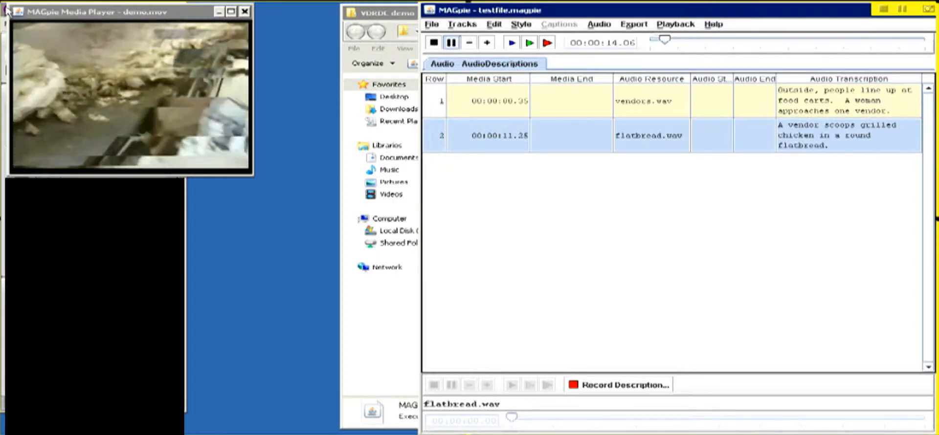
click(452, 43)
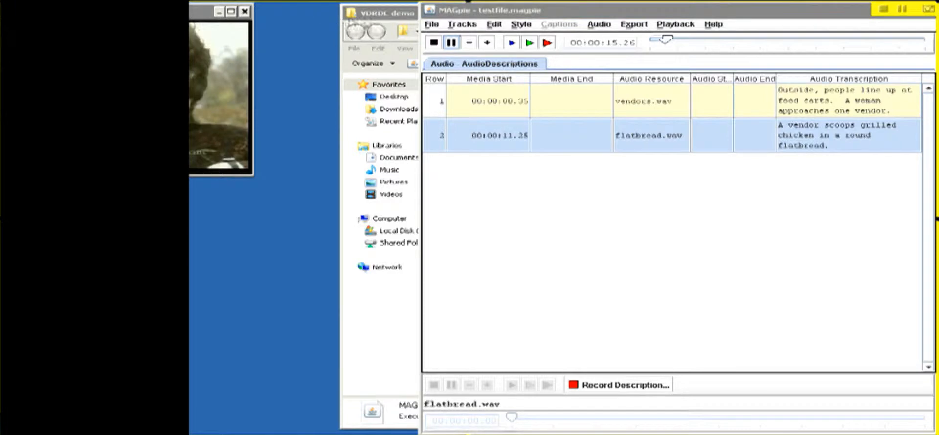
click(455, 44)
click(455, 45)
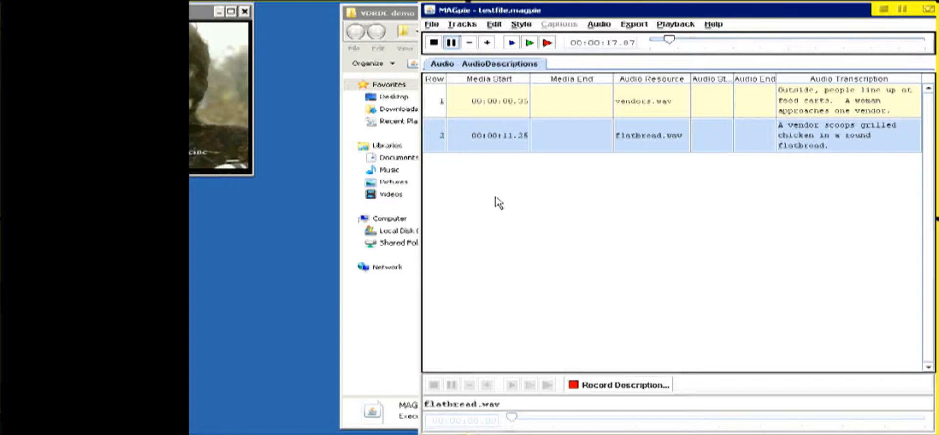
click(212, 17)
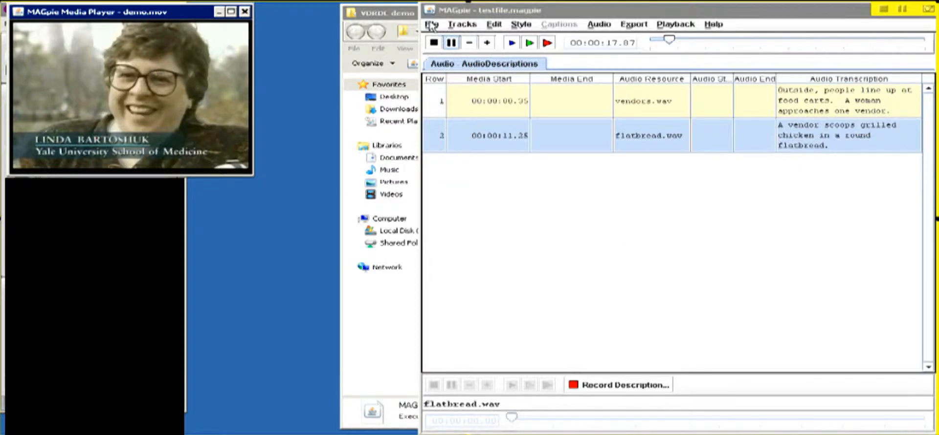
Step: Save the project and export it as QuickTime - SMIL 1.0
click(431, 25)
click(435, 67)
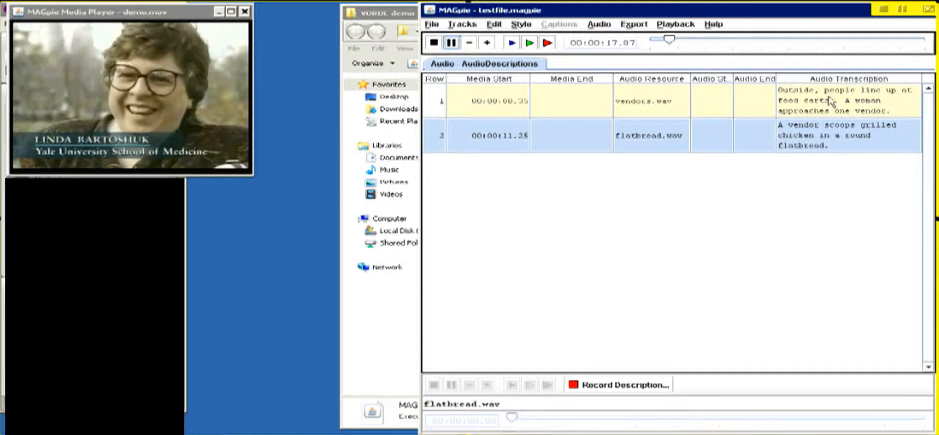
click(631, 25)
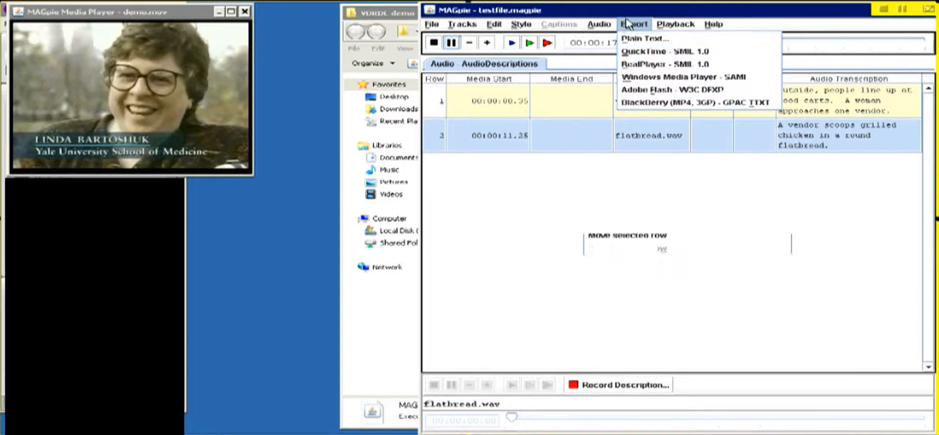
click(638, 52)
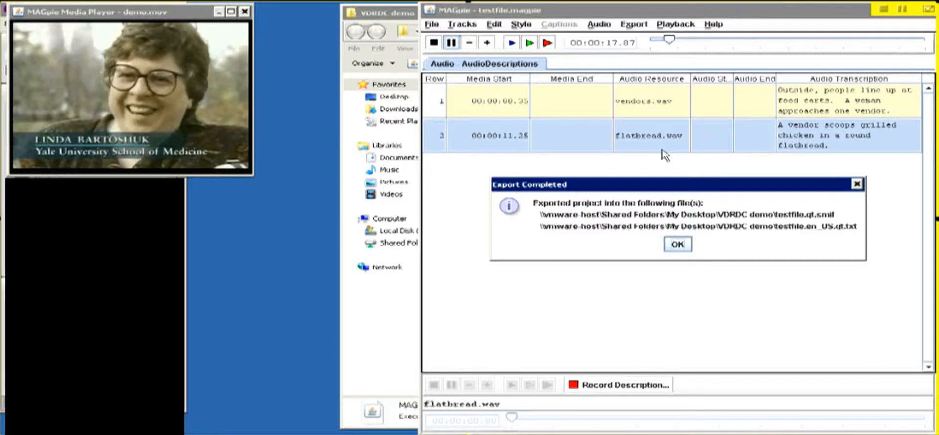
click(678, 245)
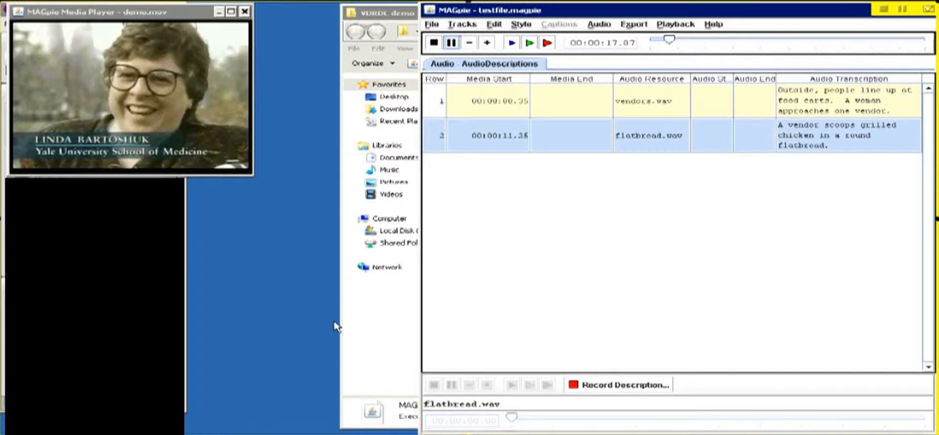
Step: Open testfile.qt.smil from the VDRDC demo folder in QuickTime Player and play it with descriptions to about 15 seconds
click(406, 337)
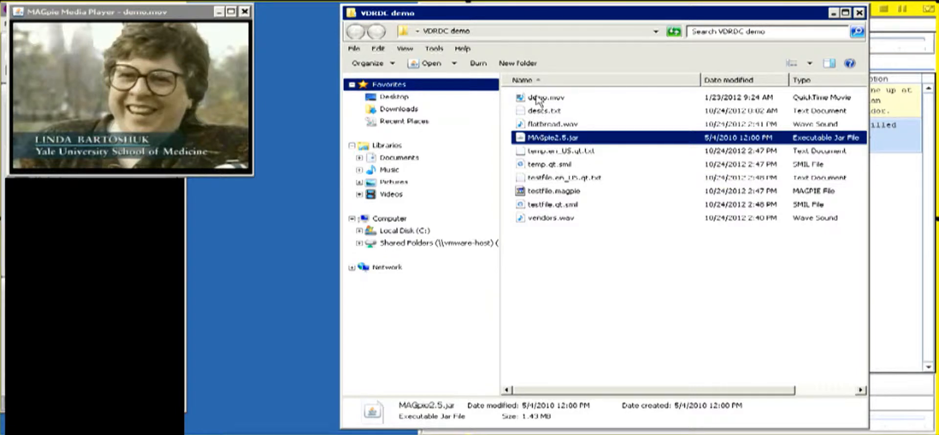
click(567, 209)
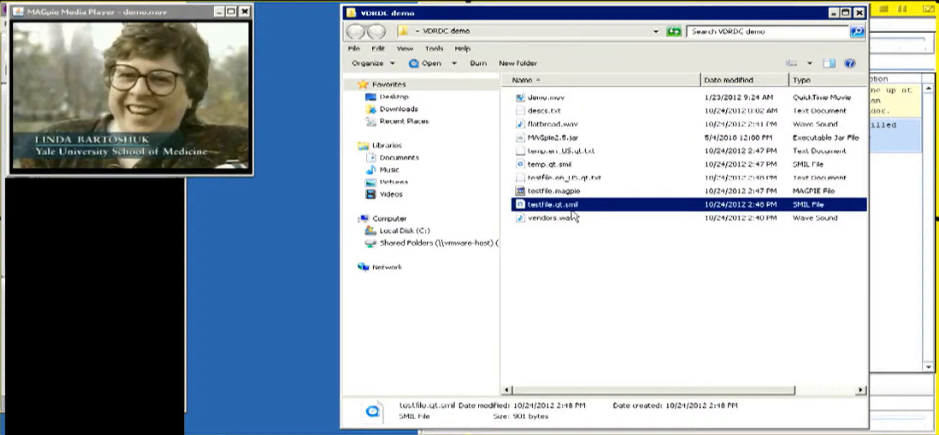
double_click(554, 206)
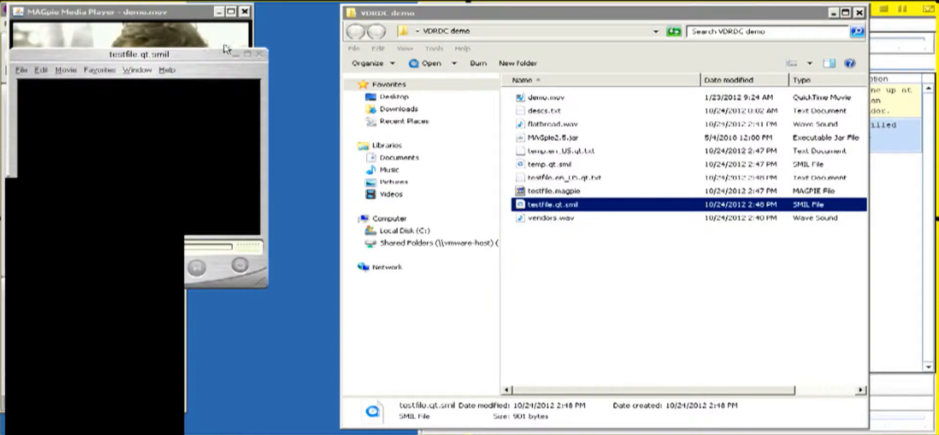
drag(220, 49, 235, 17)
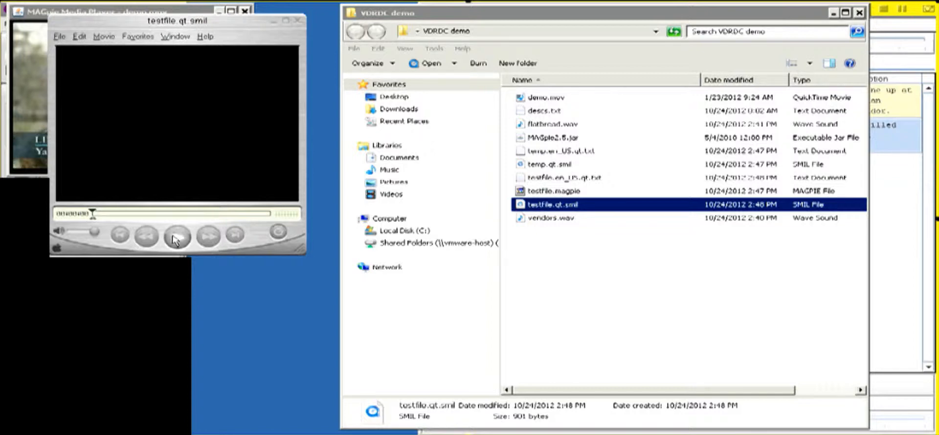
click(174, 236)
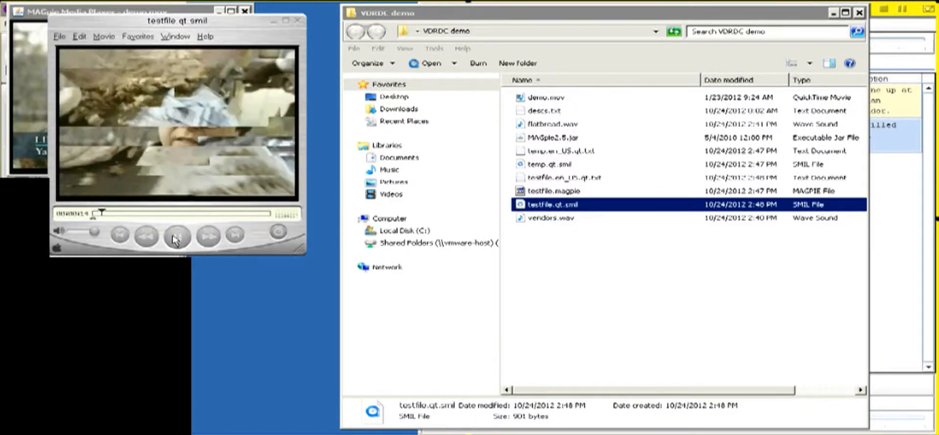
click(175, 241)
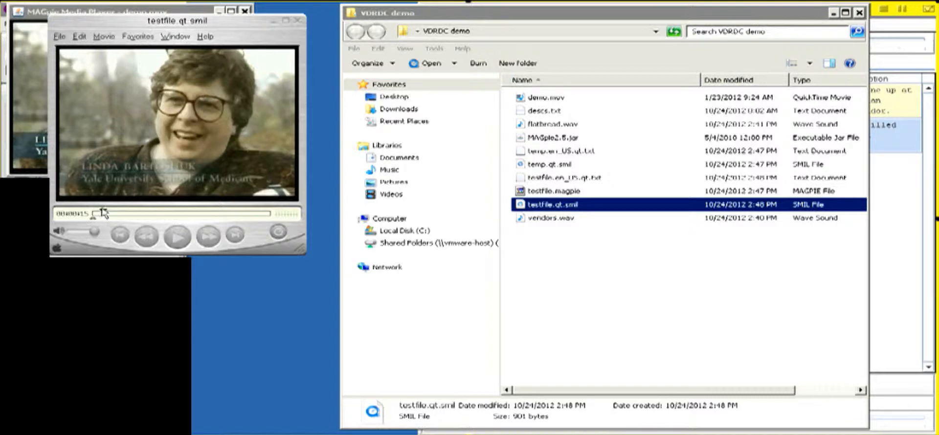
Step: Return the exported movie to its beginning and review the player's save commands without saving
drag(103, 215, 91, 216)
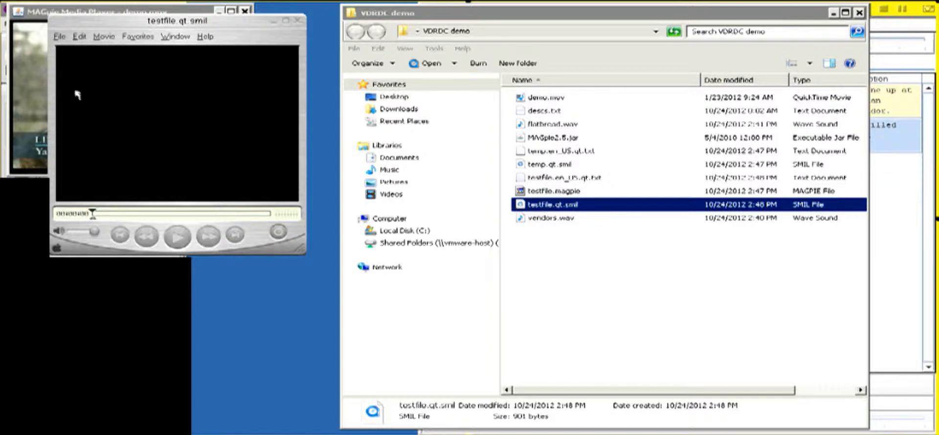
click(58, 38)
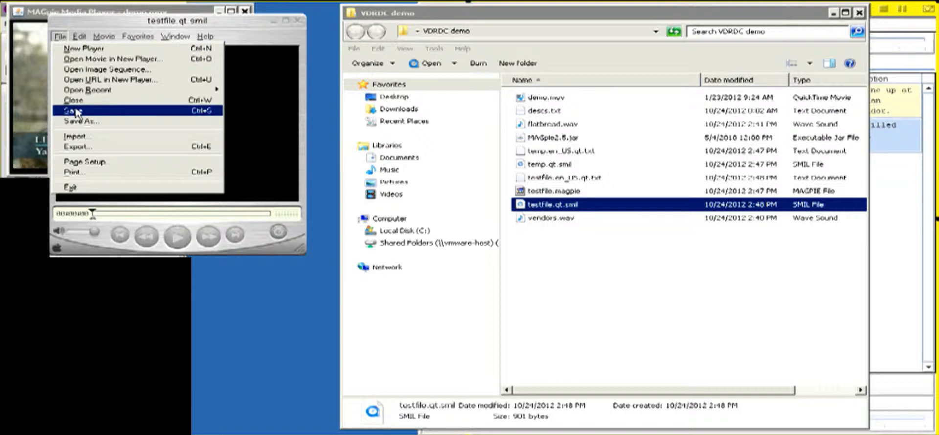
click(240, 25)
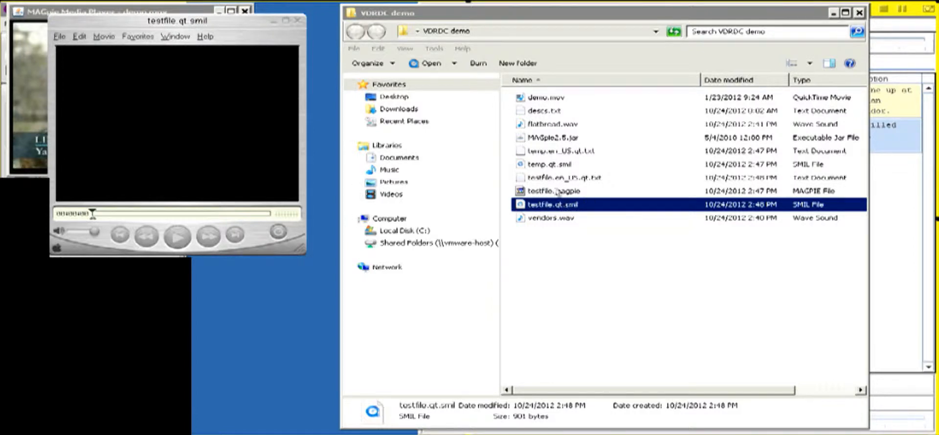
Step: Point out demo.mov, testfile.qt.smil, flatbread.wav and vendors.wav in the VDRDC demo folder
click(538, 100)
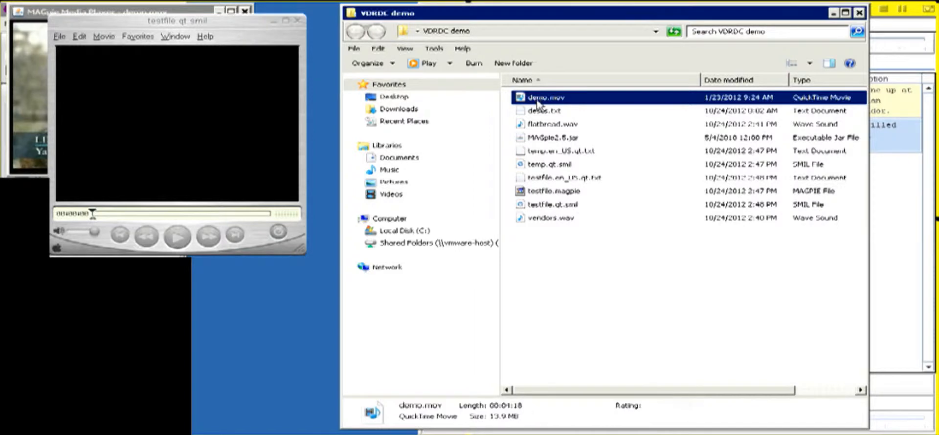
click(562, 209)
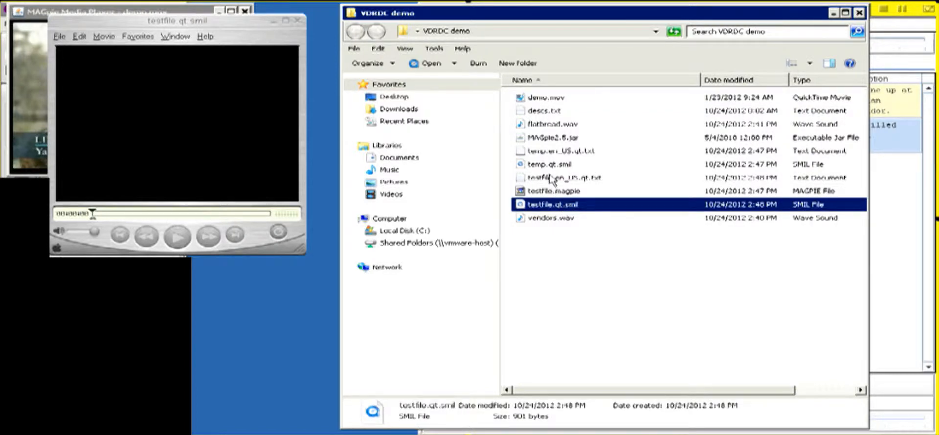
click(541, 126)
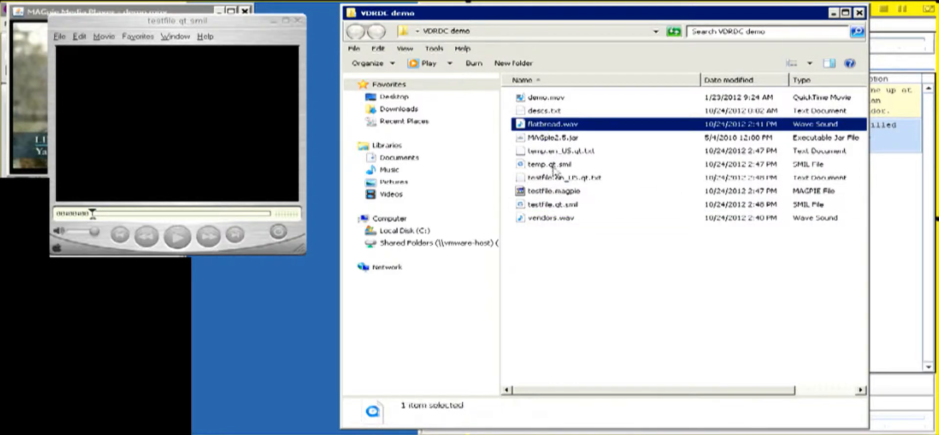
click(561, 220)
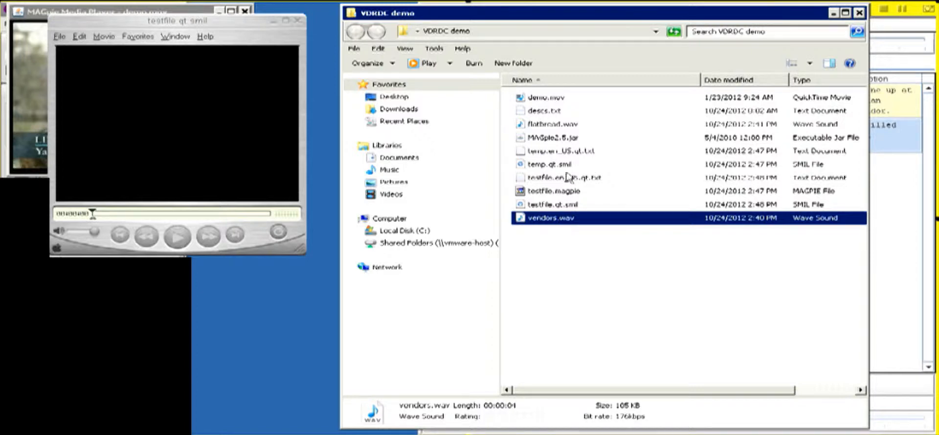
Step: Point out the source movie demo.mov and its exported testfile.qt.smil in the VDRDC demo folder
click(541, 99)
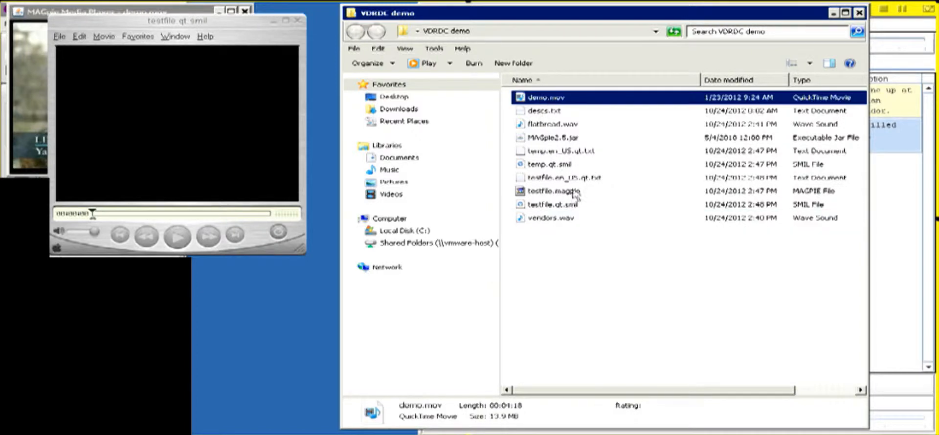
click(578, 205)
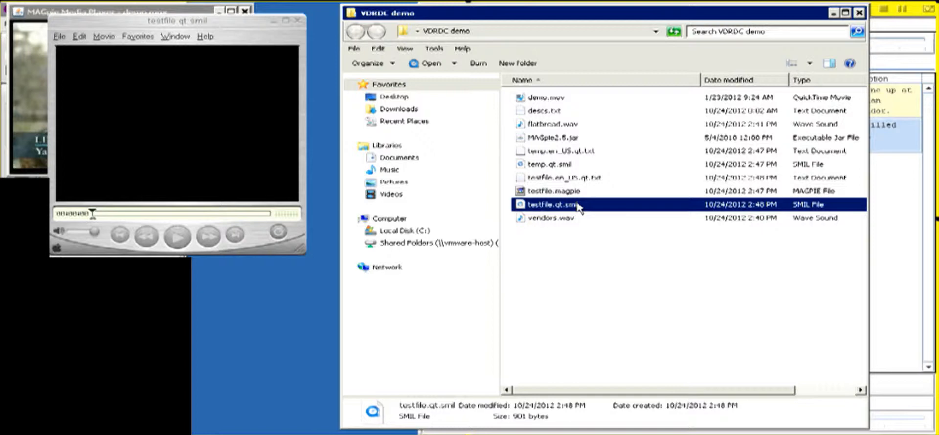
Step: Switch to MAGpie and highlight audio transcription text in rows 1 and 2 of the AudioDescriptions track
click(918, 200)
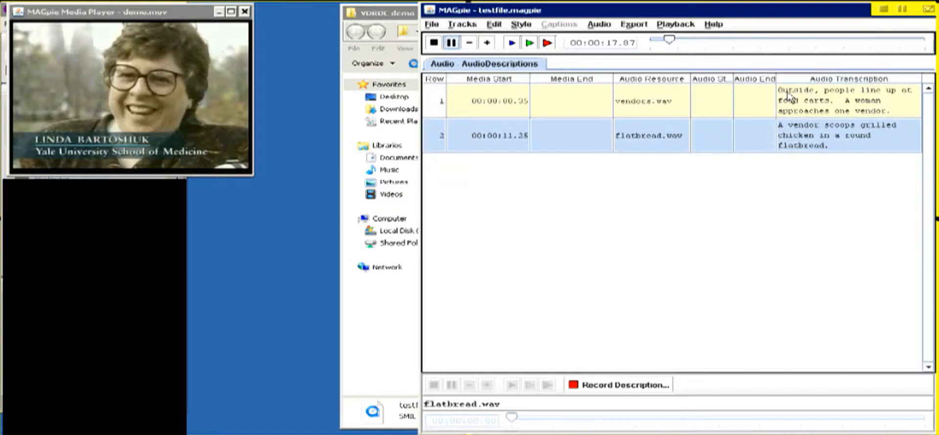
drag(784, 92, 806, 93)
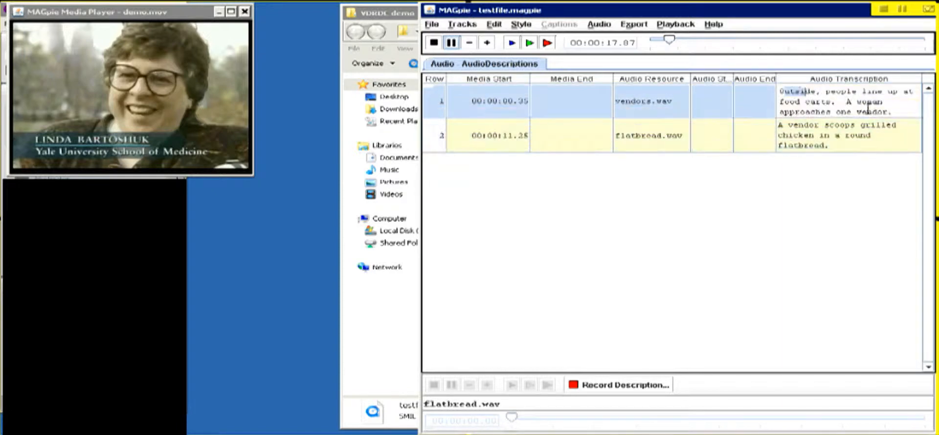
drag(897, 117, 871, 161)
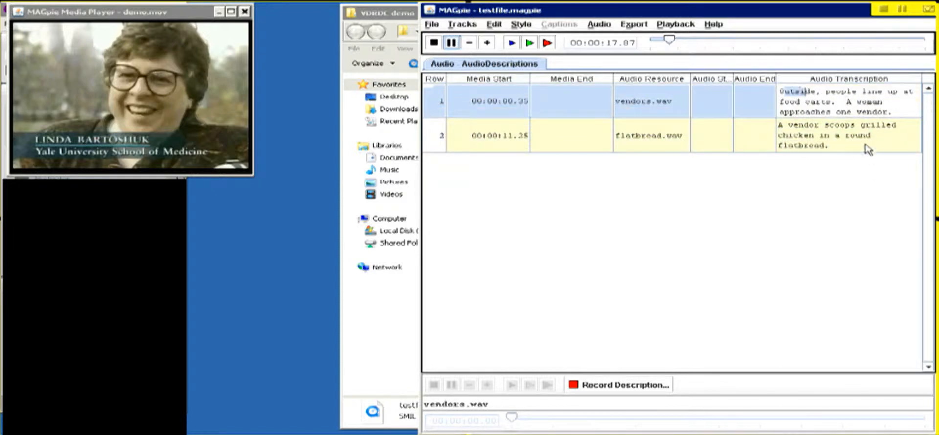
double_click(786, 126)
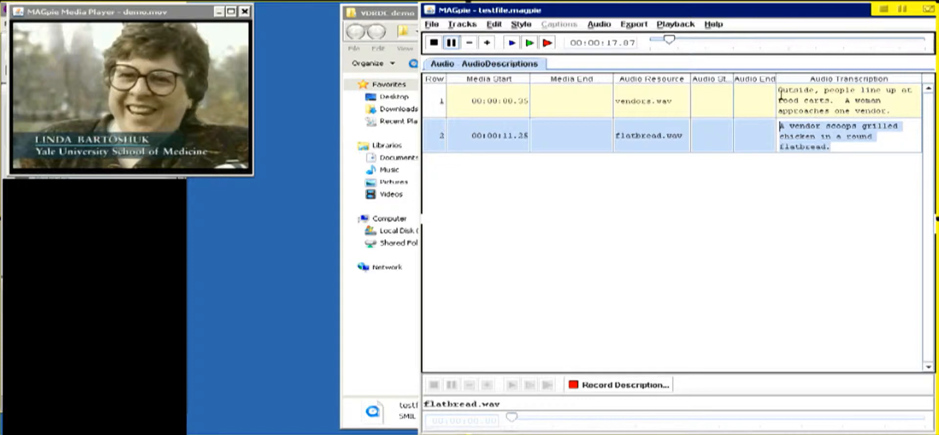
Step: Review the recording options for the vendors.wav row and the available export formats without recording or exporting
click(761, 95)
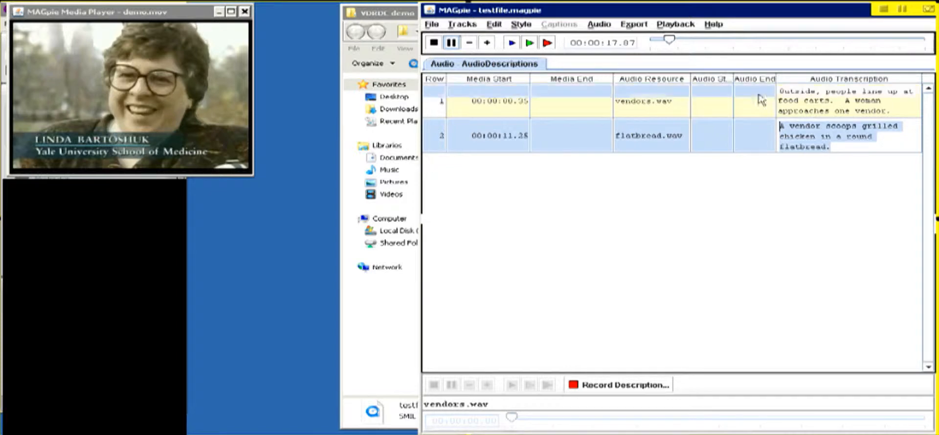
click(655, 385)
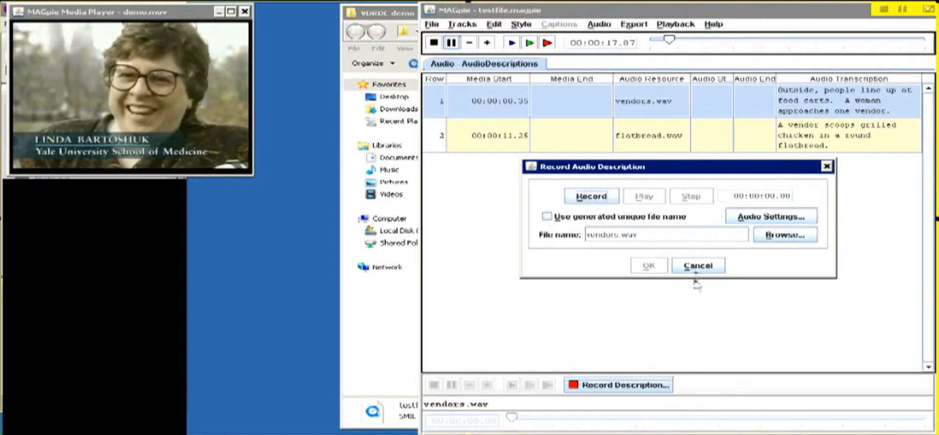
click(698, 266)
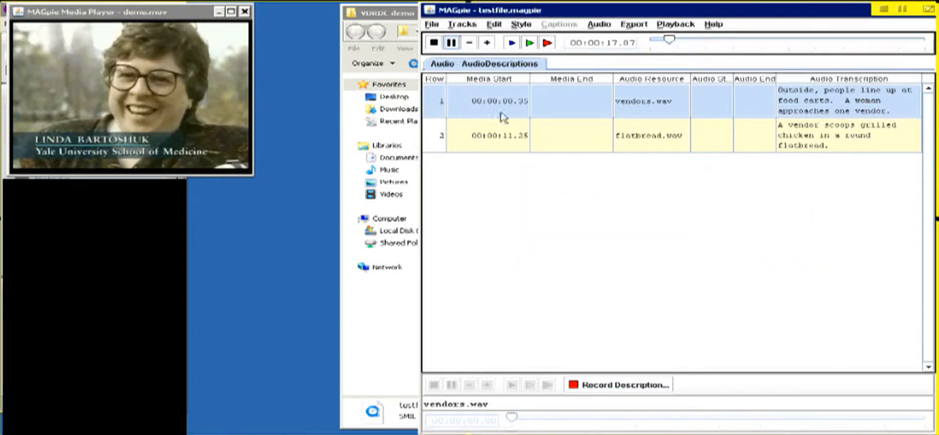
click(625, 25)
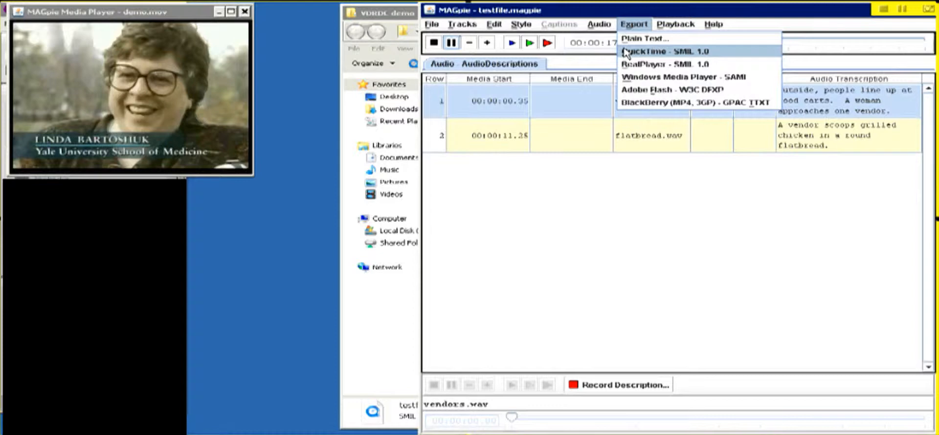
click(636, 25)
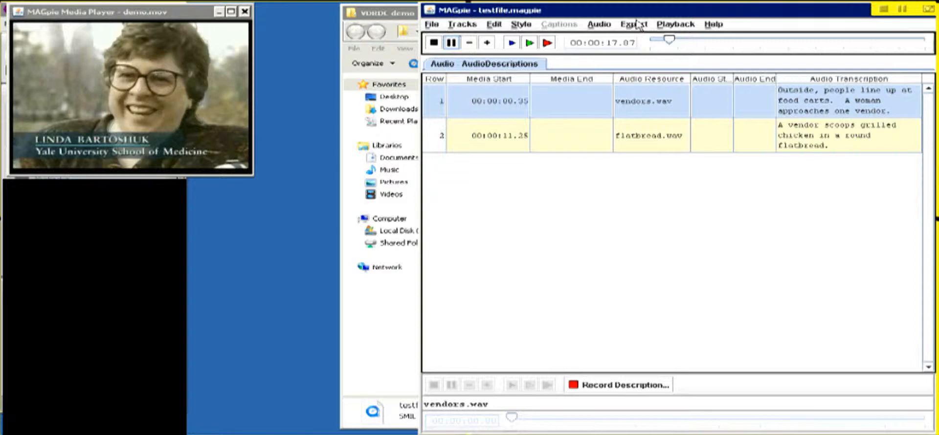
Step: Reopen the Record Audio Description dialog for the vendors.wav row to review it, and close it without recording
drag(193, 7, 328, 7)
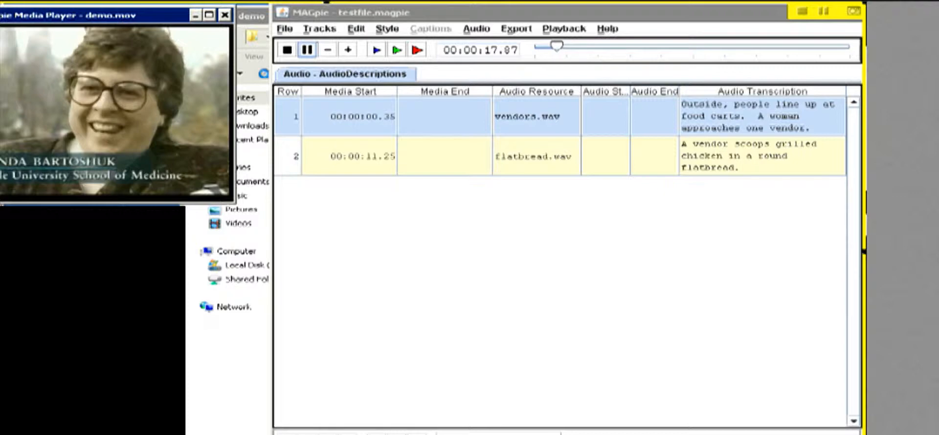
key(alt+Tab)
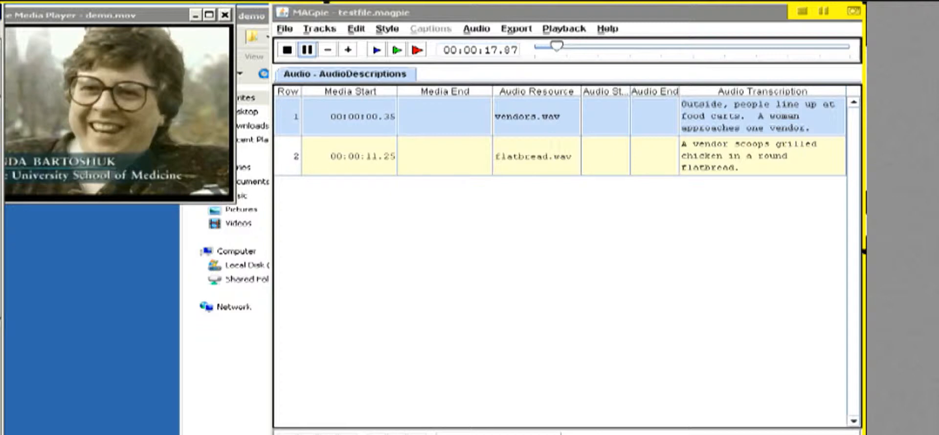
click(519, 305)
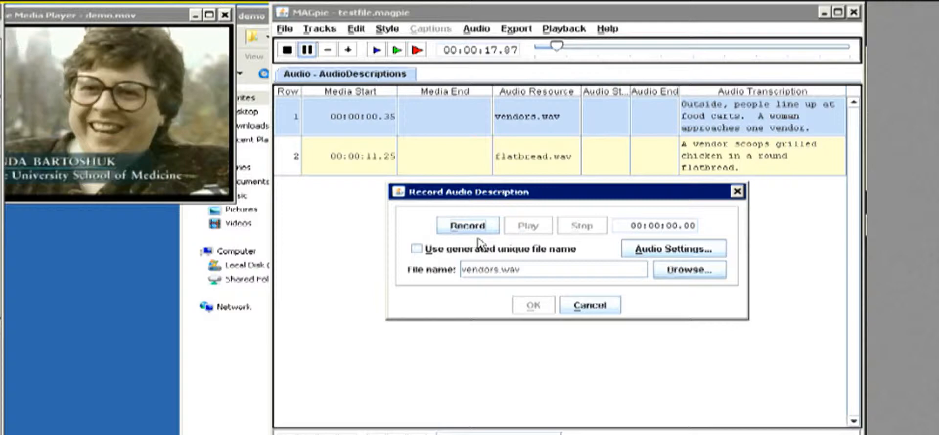
click(600, 306)
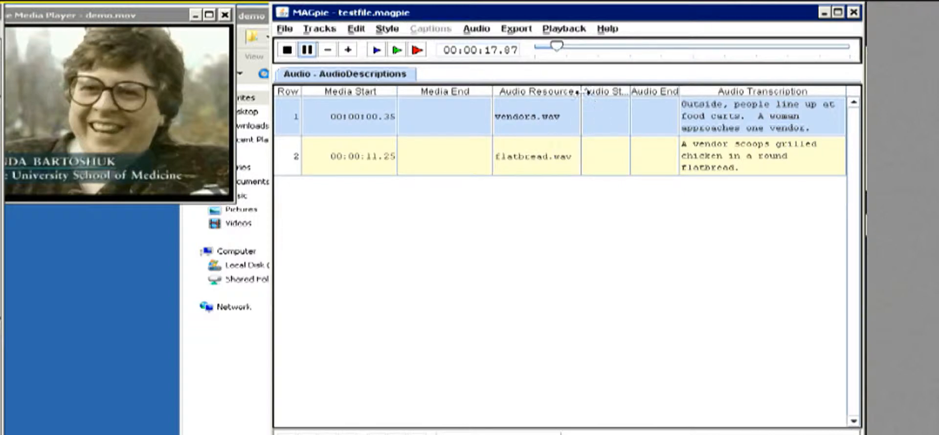
Step: Widen the Audio Start and Audio End columns and open the flatbread.wav row's Audio Start cell for editing
drag(569, 91, 525, 91)
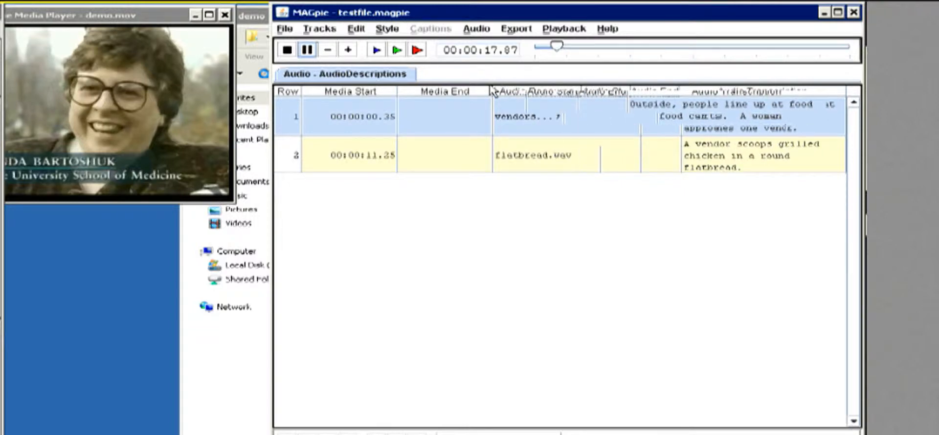
drag(485, 94, 750, 91)
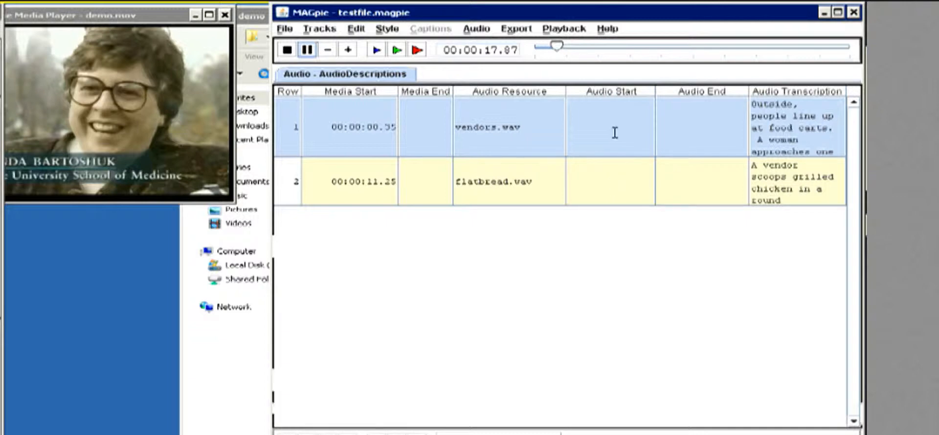
double_click(615, 165)
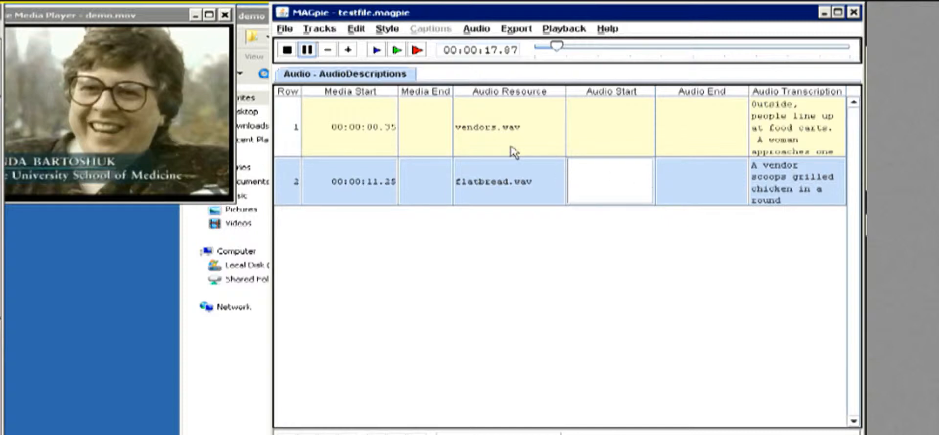
Step: Highlight the vendors.wav row's Media Start time and open its Audio Start cell for editing
click(482, 129)
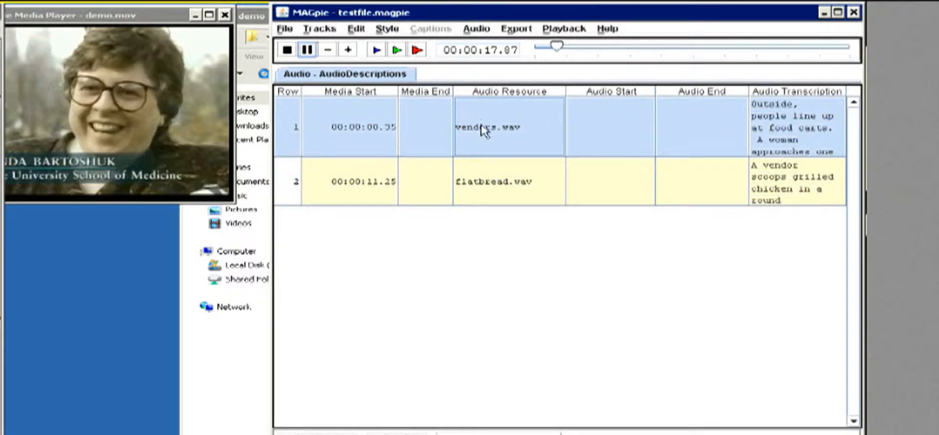
double_click(361, 127)
drag(332, 126, 396, 126)
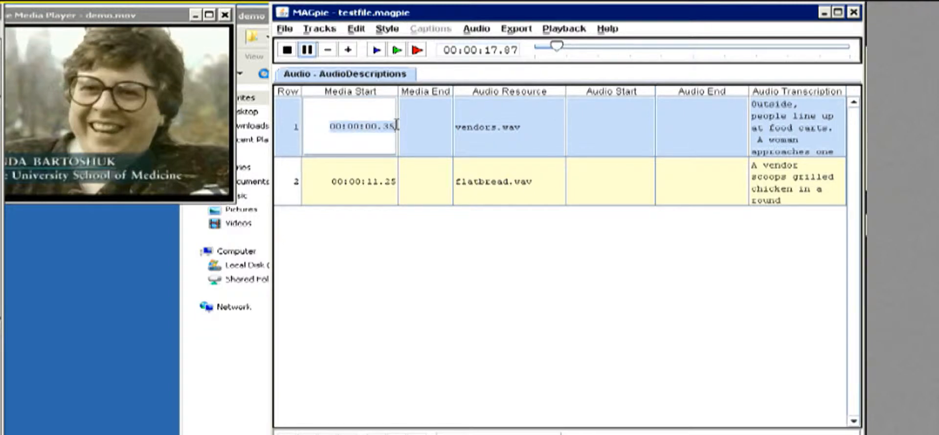
double_click(577, 130)
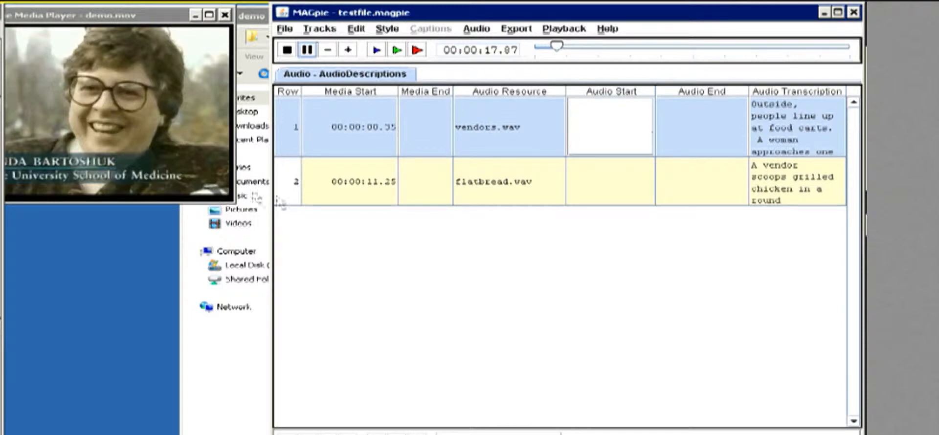
Step: Switch to the VDRDC demo folder and open testfile.qt.smil in WordPad
key(alt+Tab)
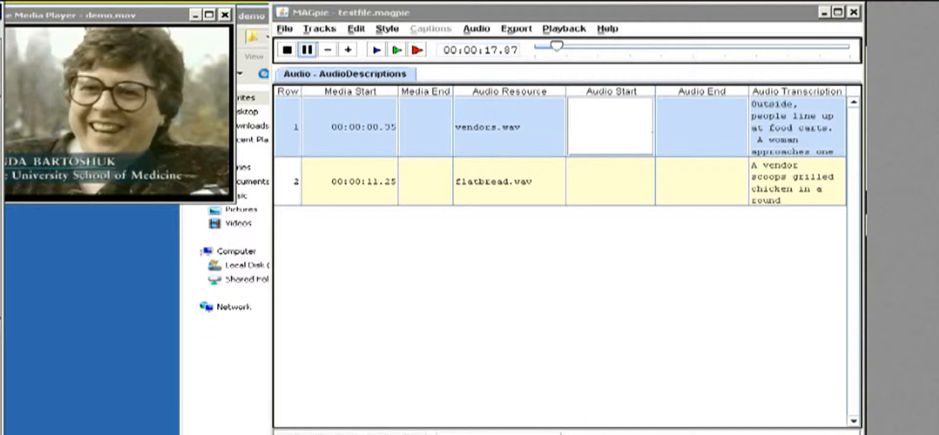
click(241, 373)
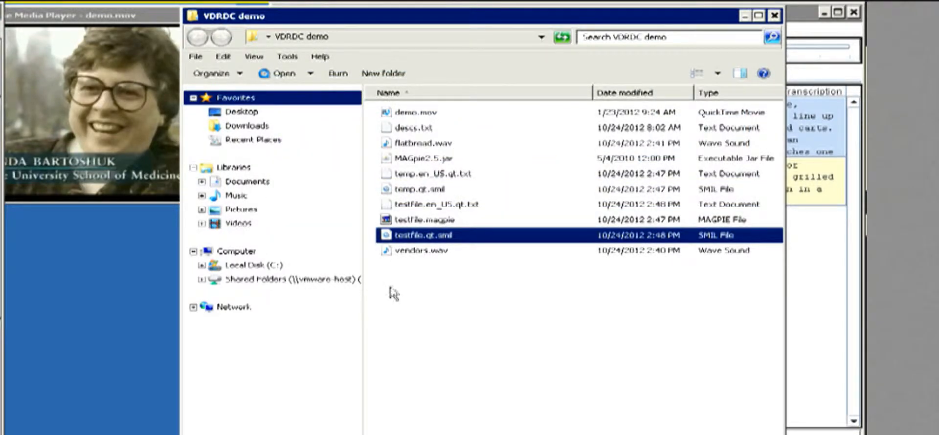
right_click(390, 236)
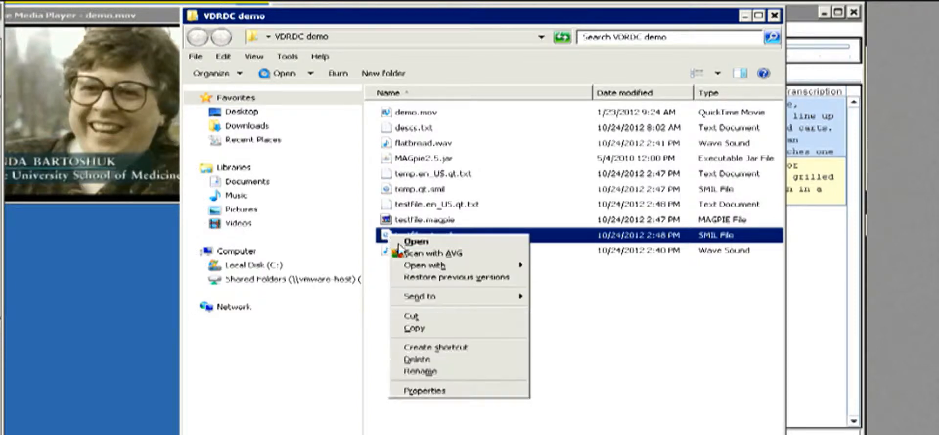
mouse_move(414, 266)
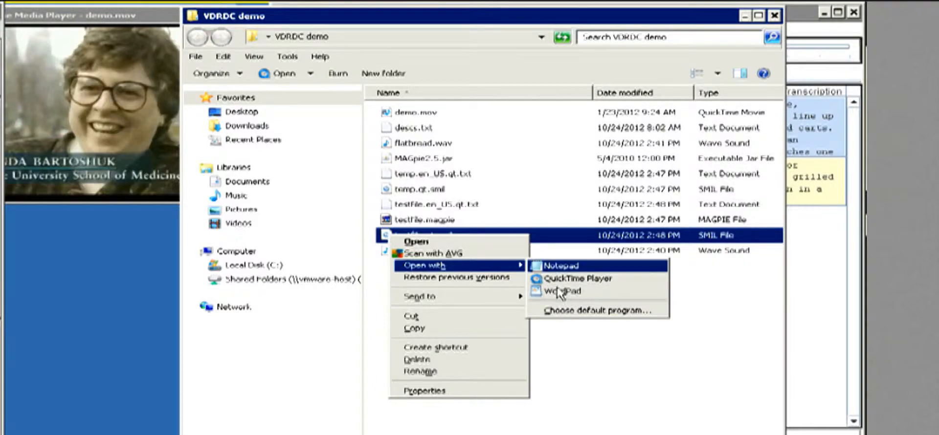
click(560, 292)
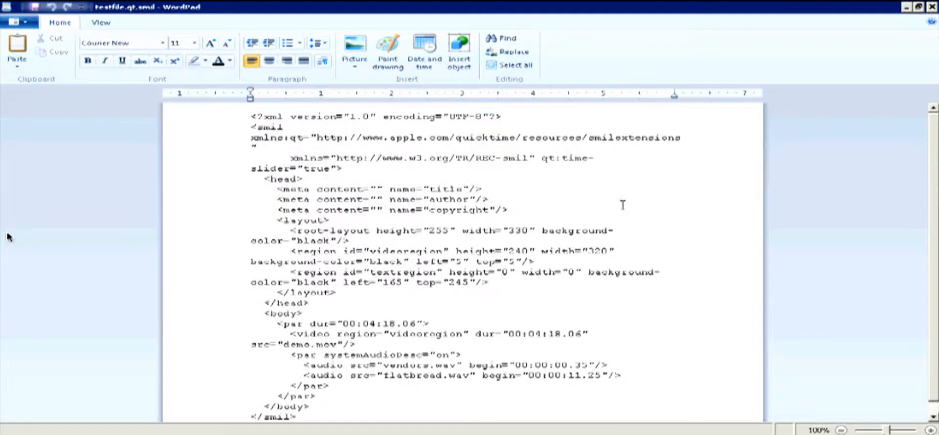
Step: Examine the SMIL code, highlight the lines from the video element through both audio elements, and close WordPad
scroll(622, 205, down, 1)
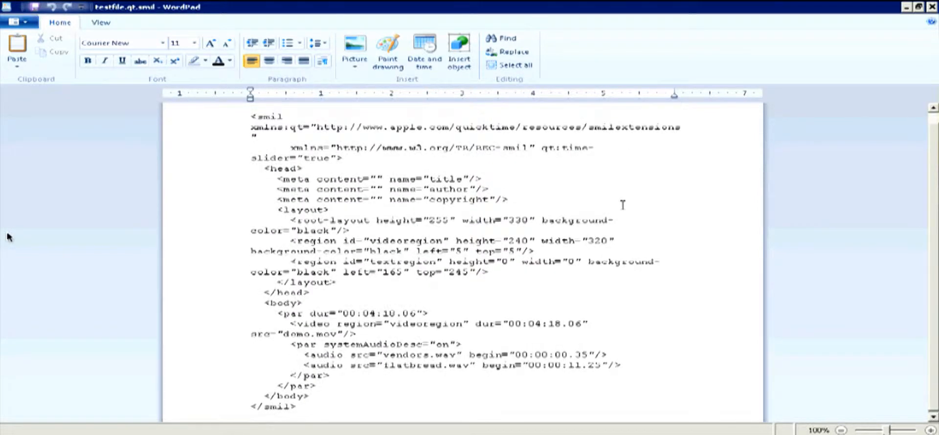
scroll(623, 205, up, 1)
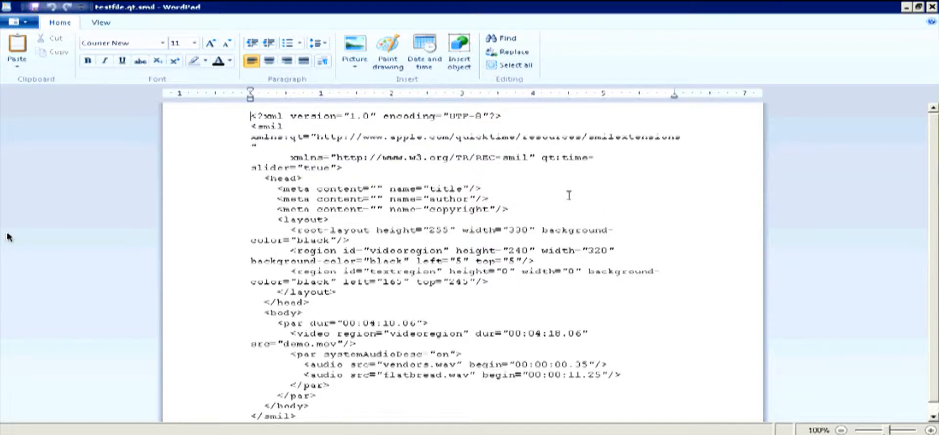
scroll(479, 181, down, 1)
scroll(479, 181, up, 1)
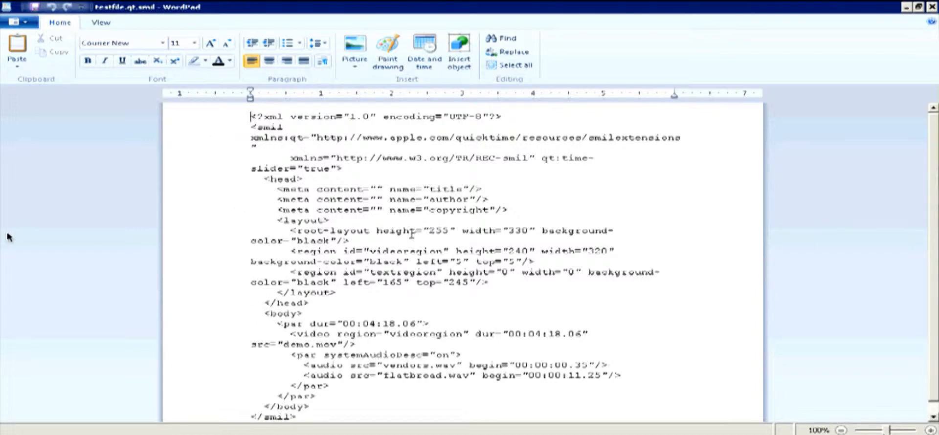
scroll(412, 234, down, 1)
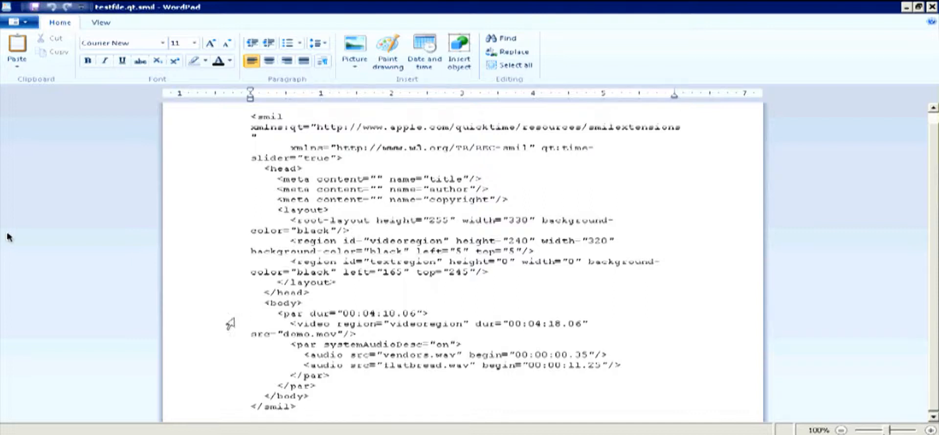
drag(226, 326, 231, 372)
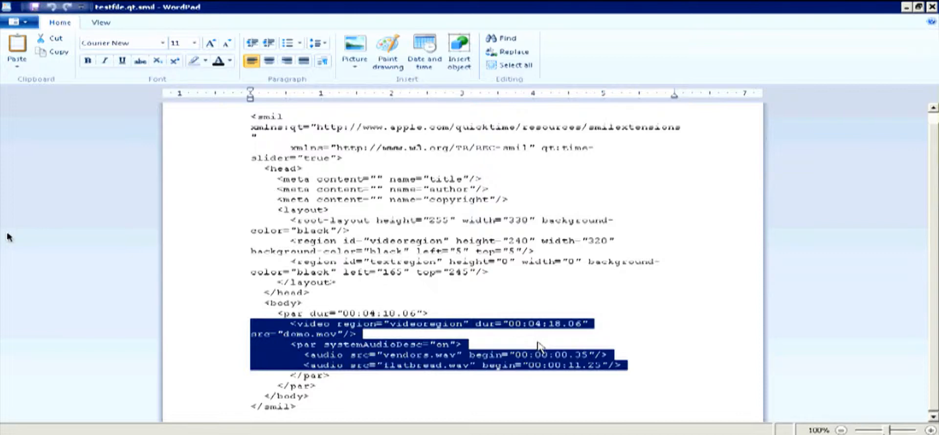
click(568, 287)
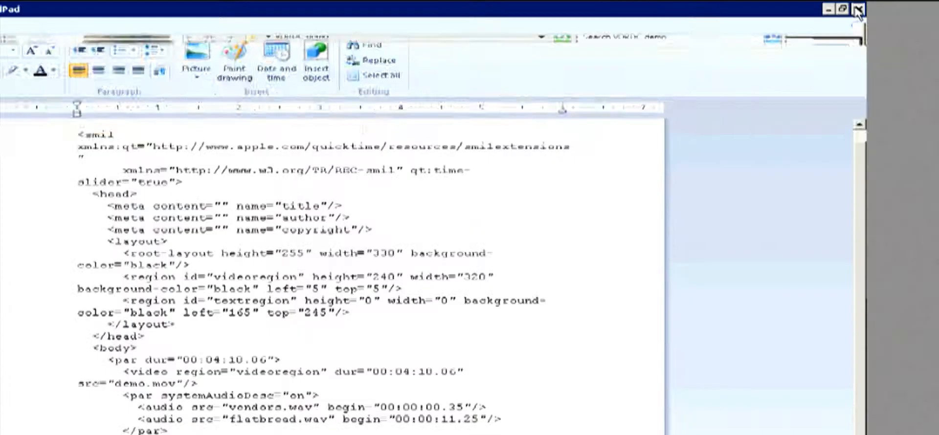
click(931, 8)
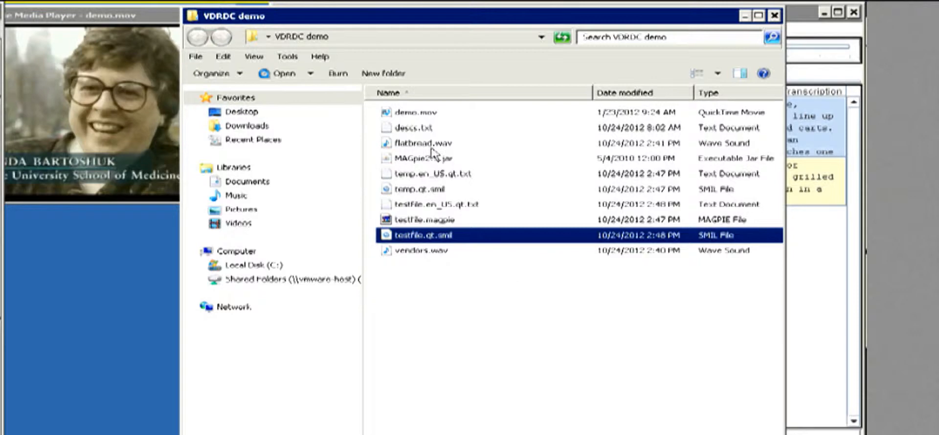
Step: Point out demo.mov and testfile.qt.smil again in the VDRDC demo folder
click(419, 114)
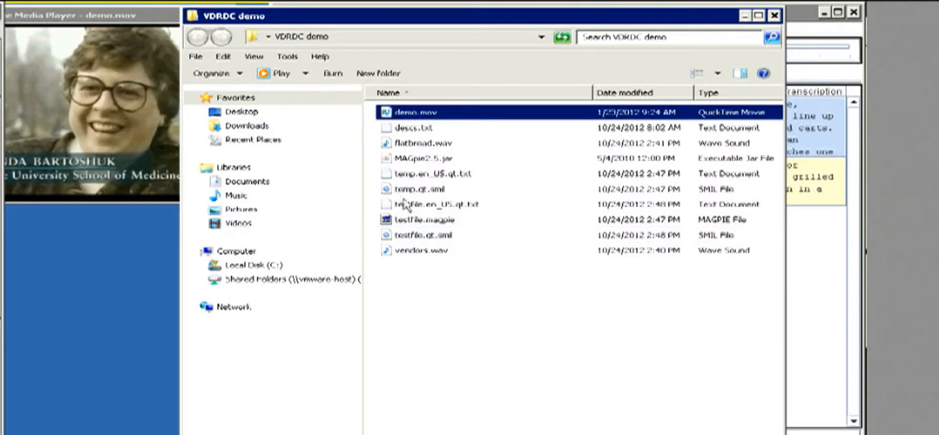
click(412, 236)
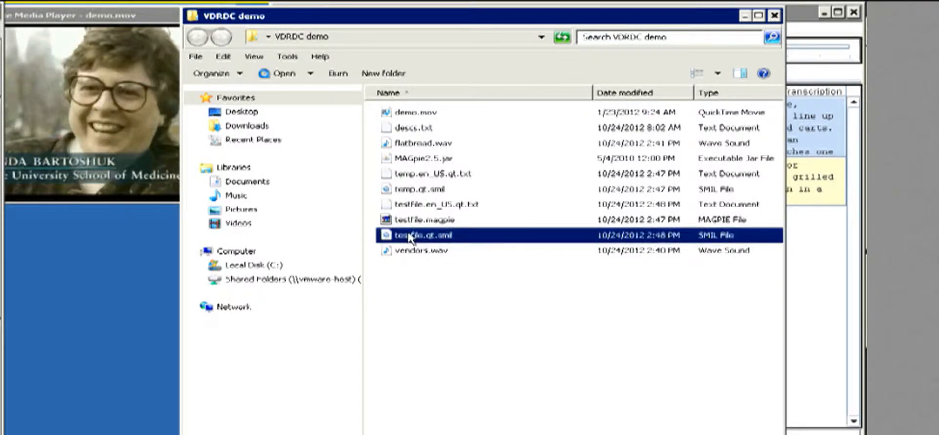
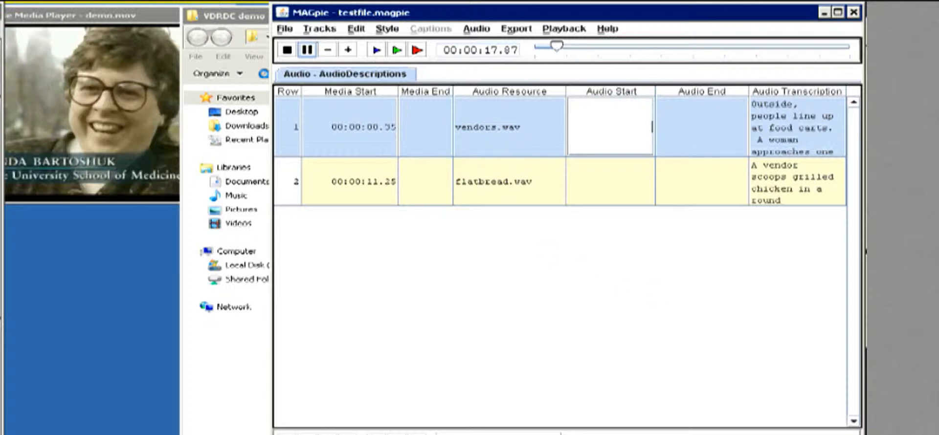
Step: Switch from MAGpie to the VDRDC demo folder and reopen testfile.qt.smil in WordPad
key(alt+Tab)
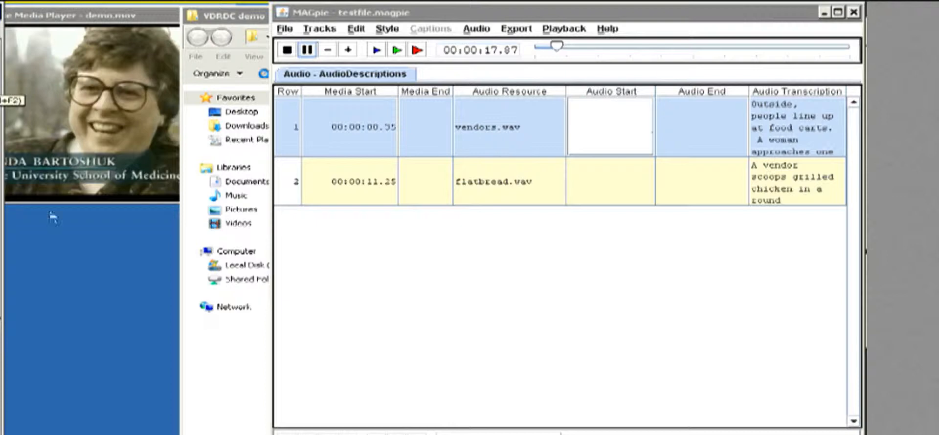
click(209, 397)
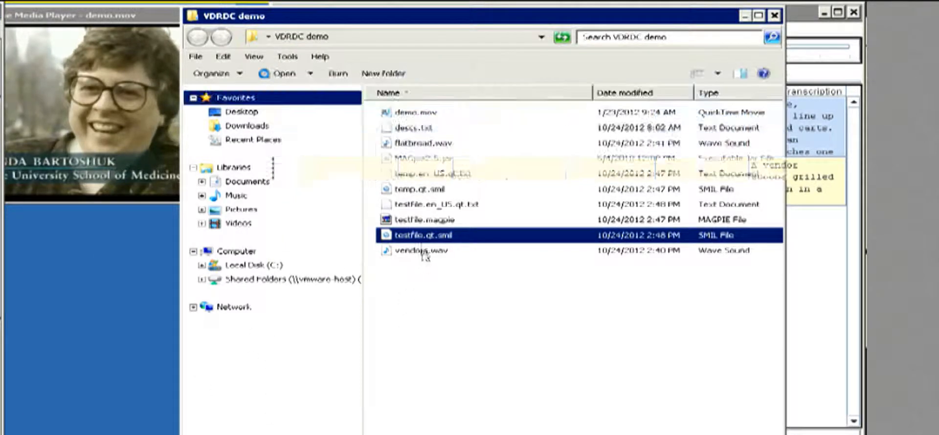
right_click(391, 240)
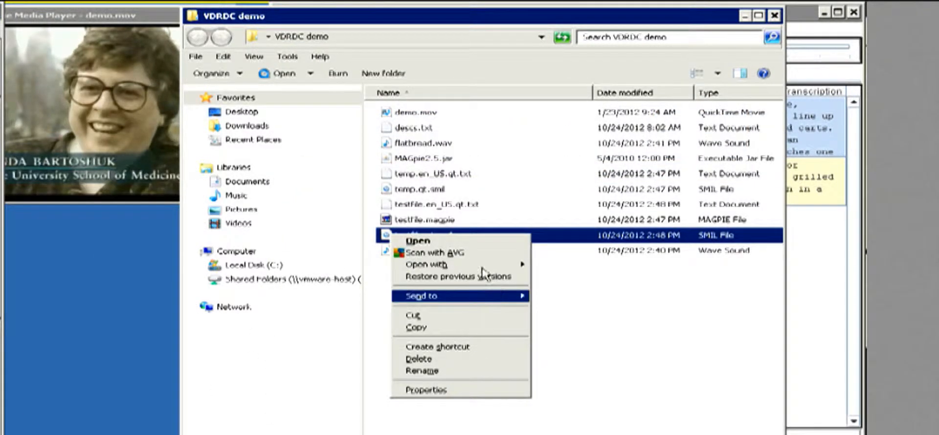
mouse_move(489, 267)
click(596, 289)
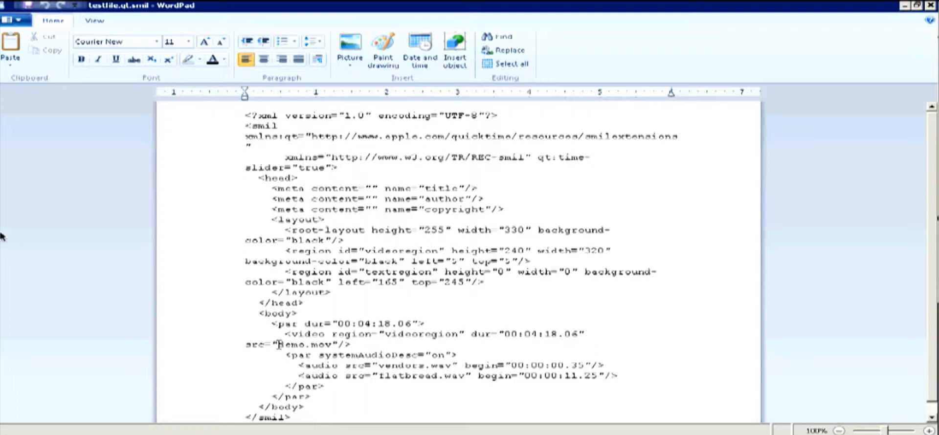
Step: Replace the video element's source file name with demo.rm in the SMIL code
drag(278, 344, 318, 349)
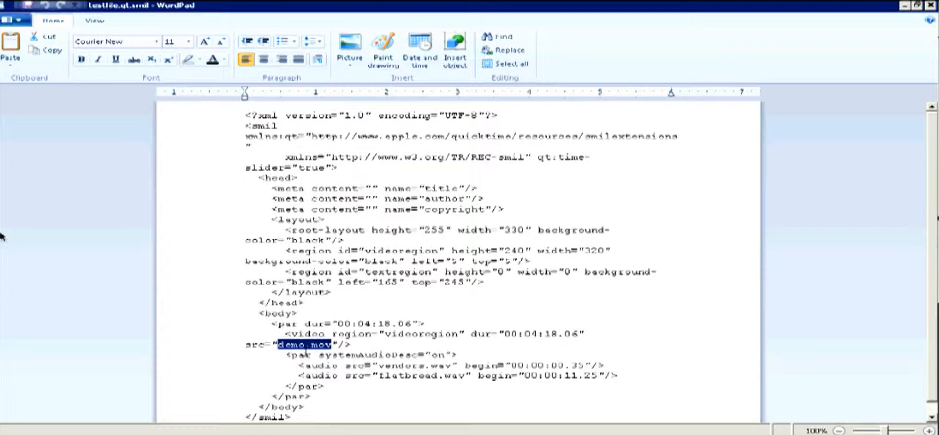
key(BackSpace)
text(demo.)
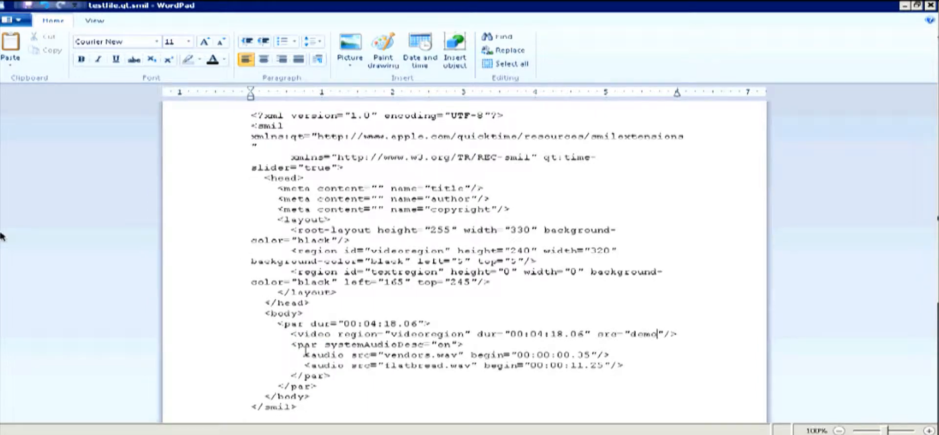
text(rv)
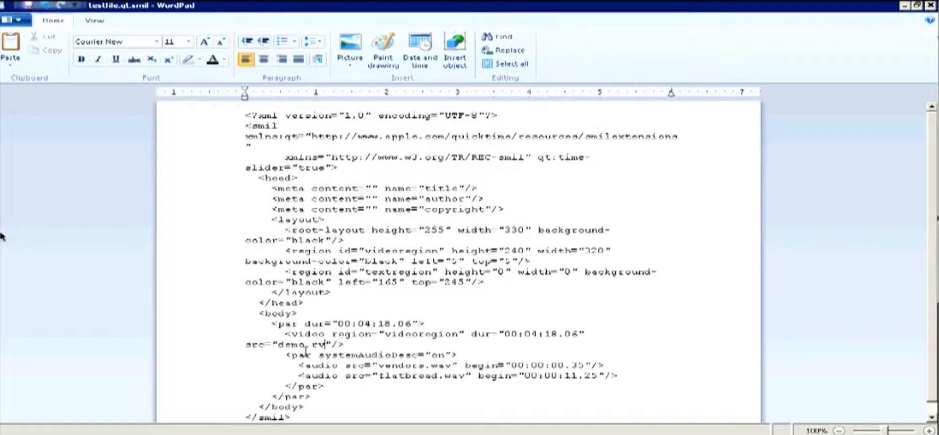
key(BackSpace)
text(m)
Step: Close testfile.qt.smil without saving the changes and switch back to the MAGpie project window
click(930, 5)
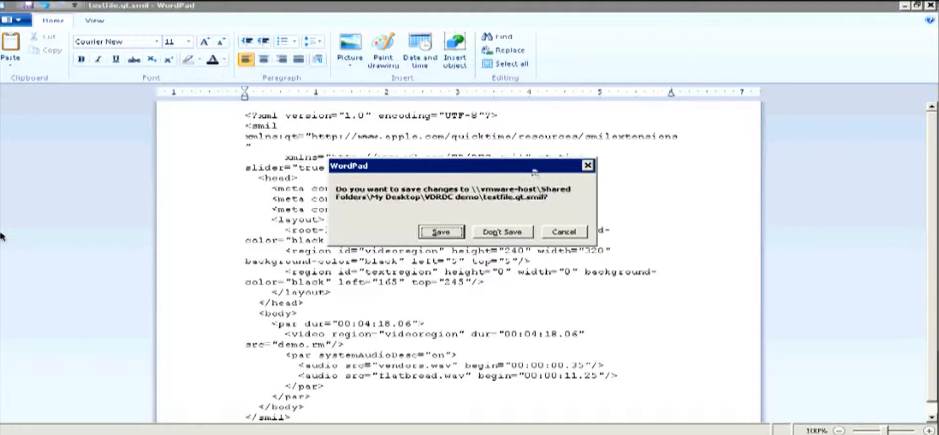
click(501, 232)
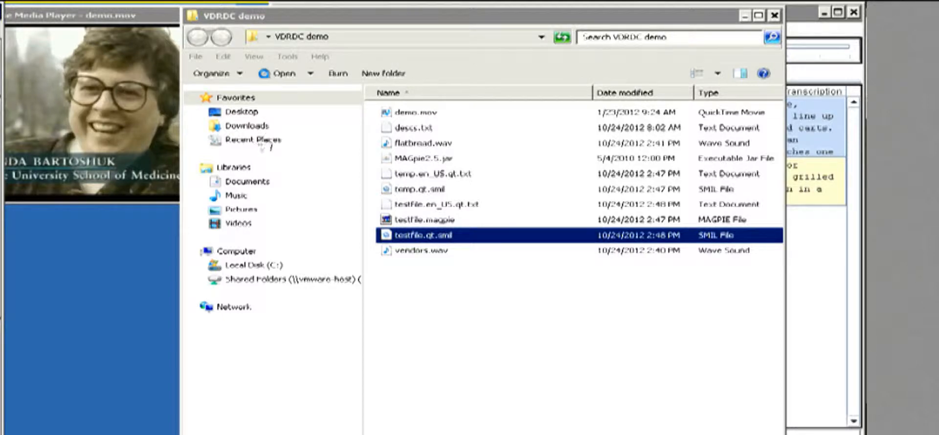
click(831, 345)
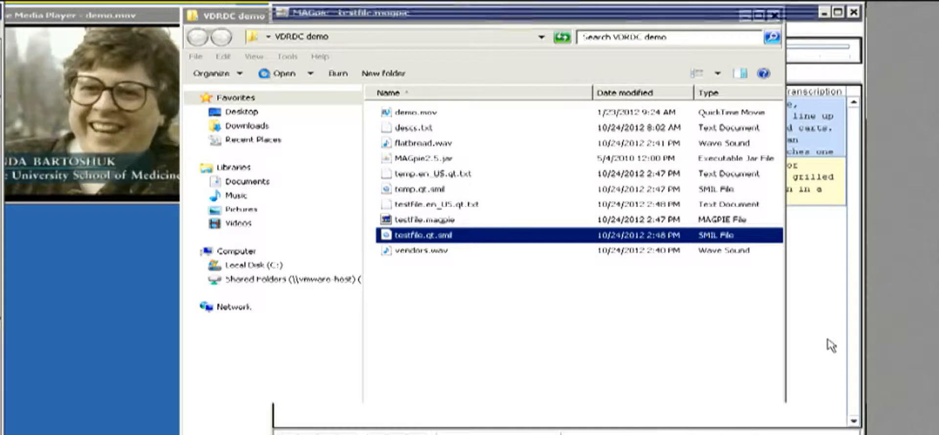